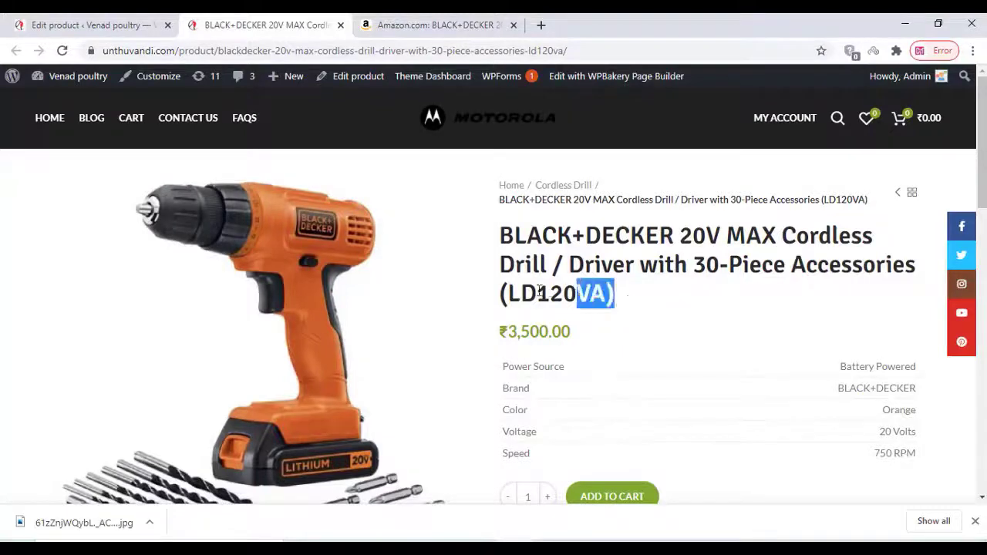
Scroll the drill product page and open its Reviews (0) tab, which shows no reviews yet.
scroll(580, 293, "down", 5)
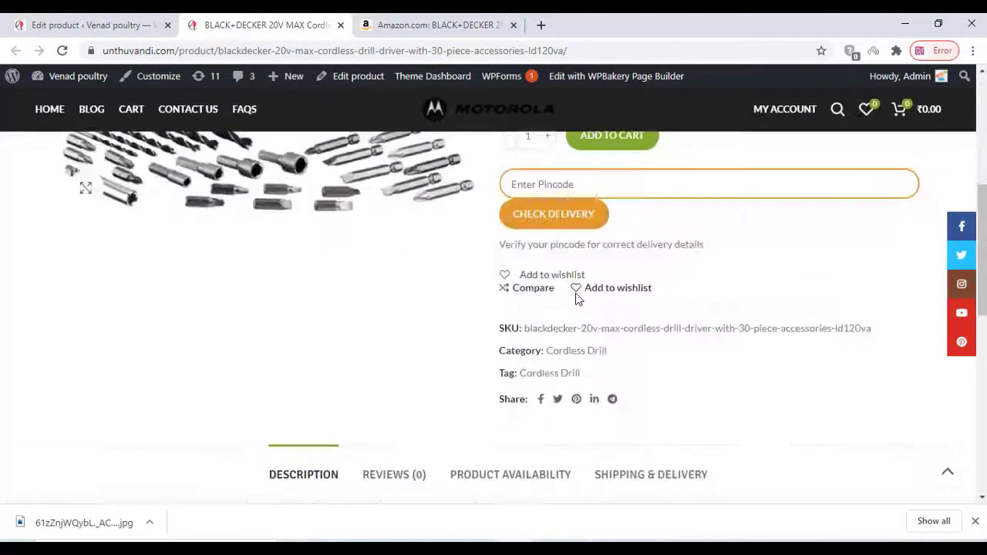
scroll(399, 347, "down", 2)
left_click(398, 331)
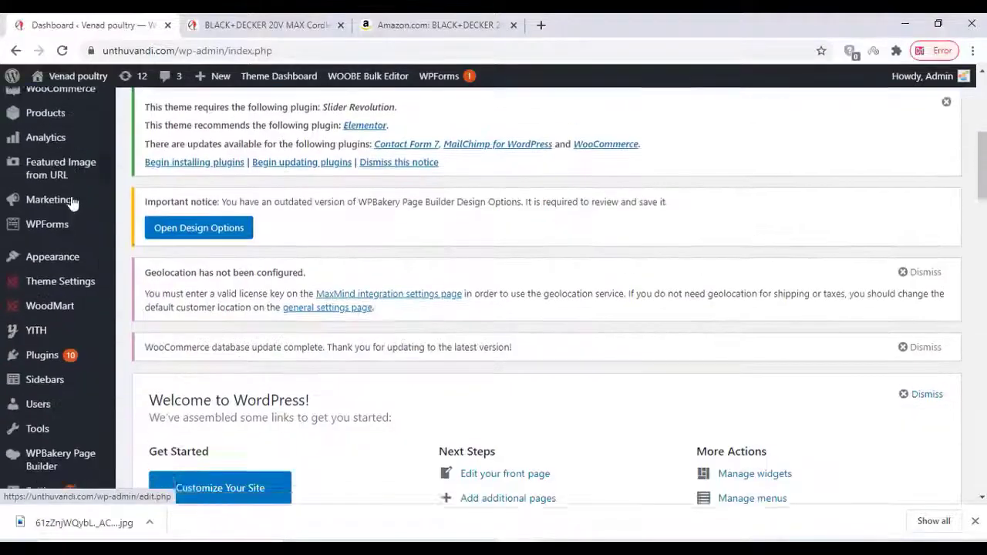
scroll(84, 193, "down", 2)
Go to Plugins > Add New from the admin sidebar.
mouse_move(68, 254)
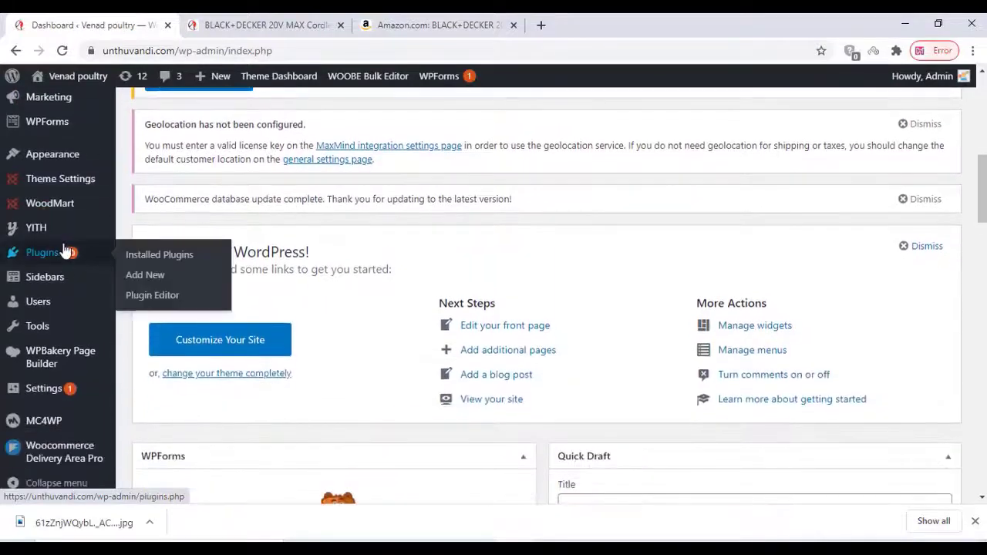
left_click(144, 279)
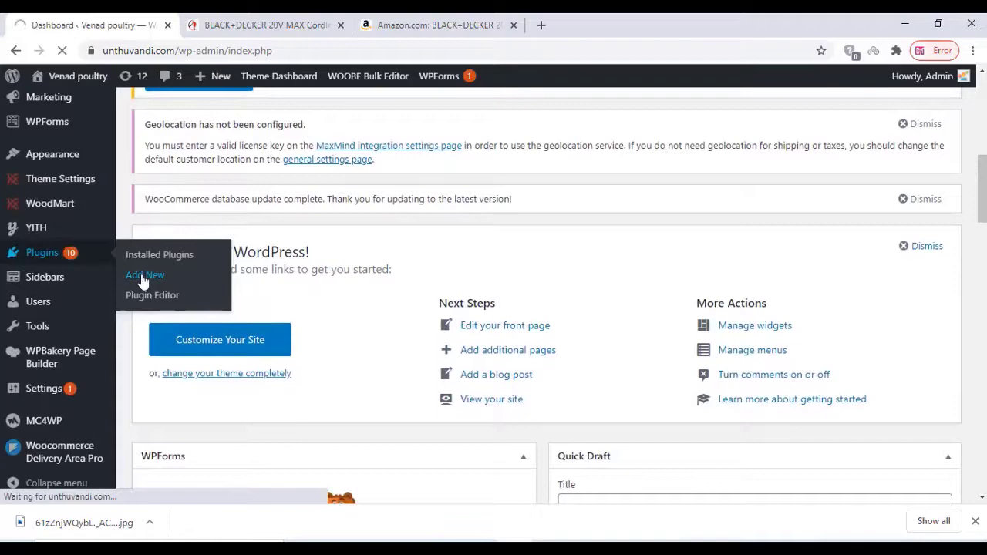
Search for the Reviews importer by Wooshark plugin by pasting its name, then install and activate it.
scroll(555, 264, "down", 8)
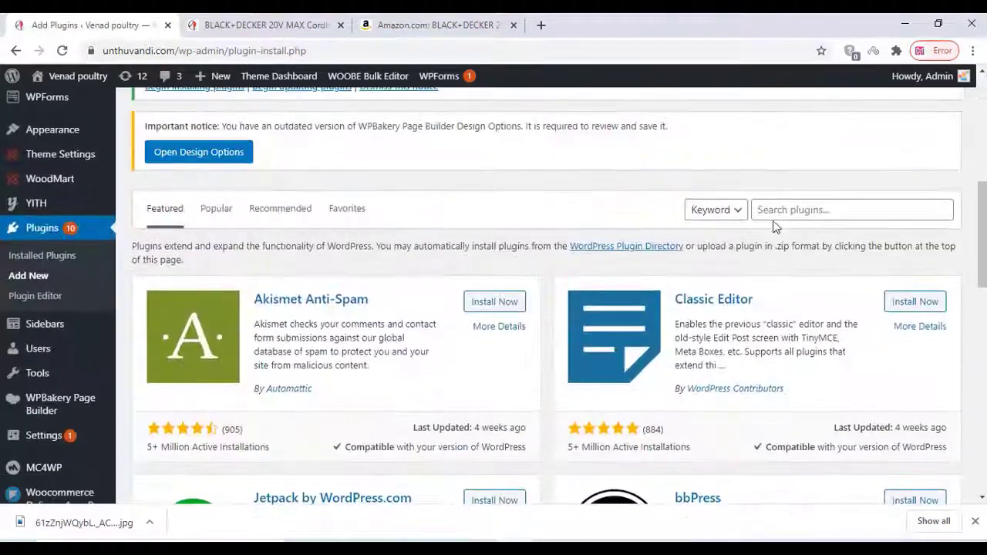
left_click(777, 213)
right_click(778, 213)
left_click(819, 324)
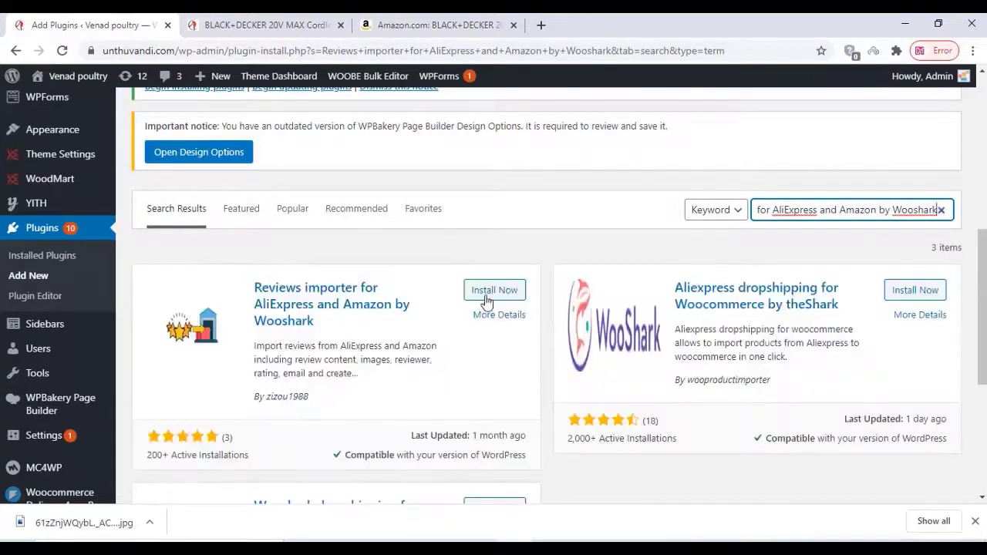
left_click(490, 296)
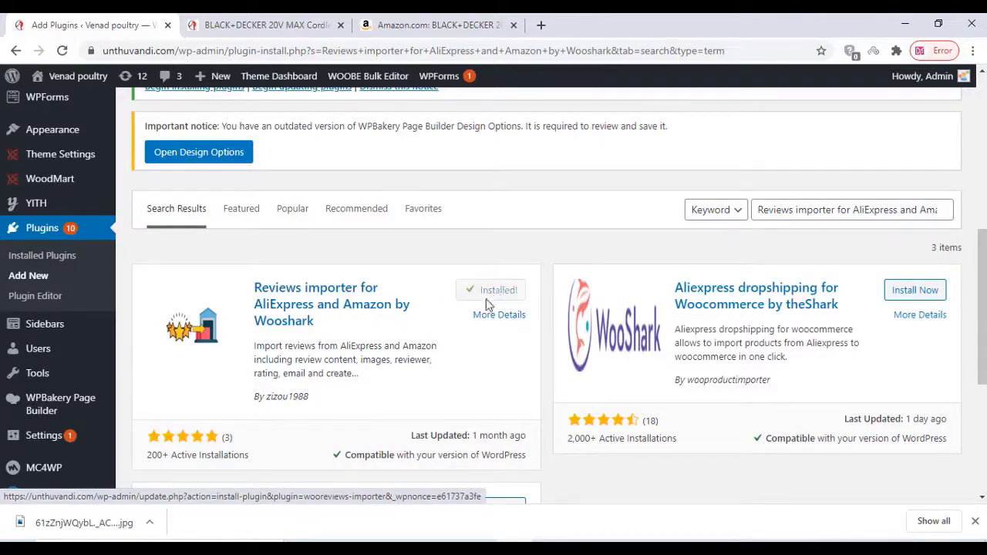
left_click(494, 298)
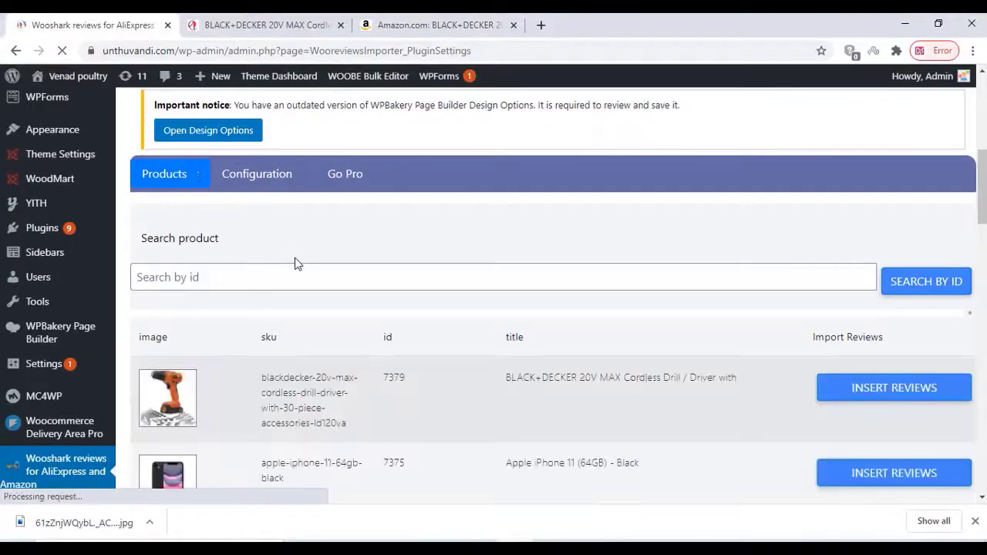
scroll(297, 264, "down", 1)
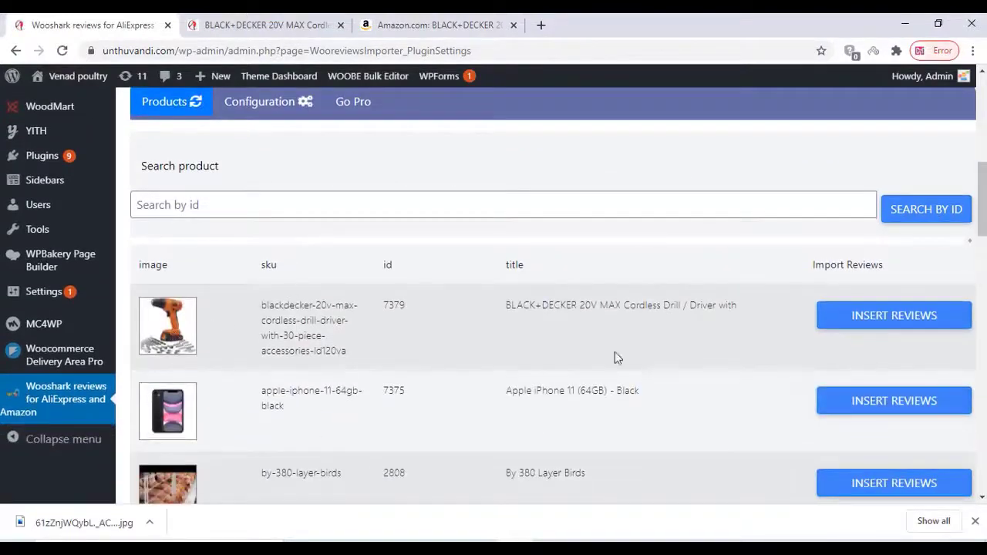
Open INSERT REVIEWS for the BLACK+DECKER drill in Wooshark, then switch to the Amazon tab.
left_click(891, 317)
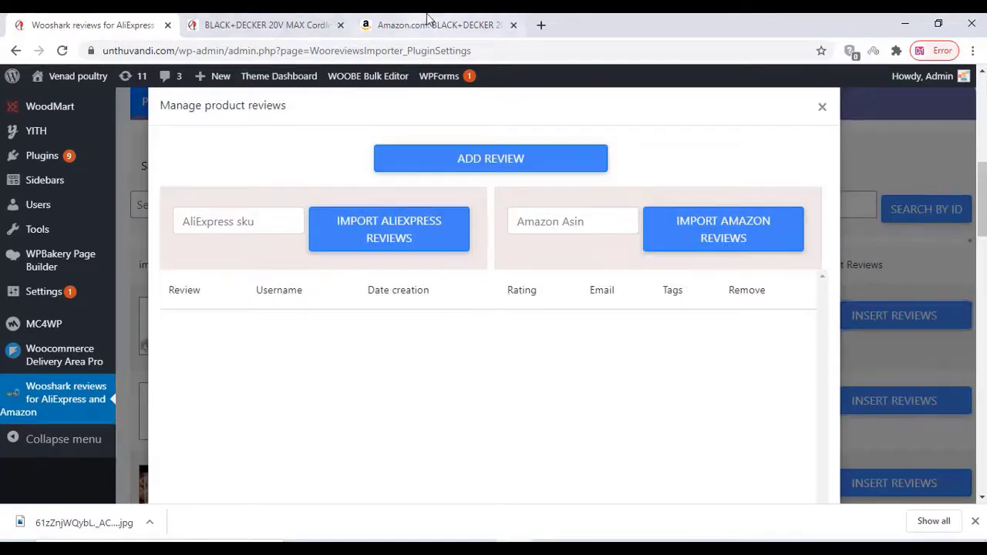
left_click(368, 25)
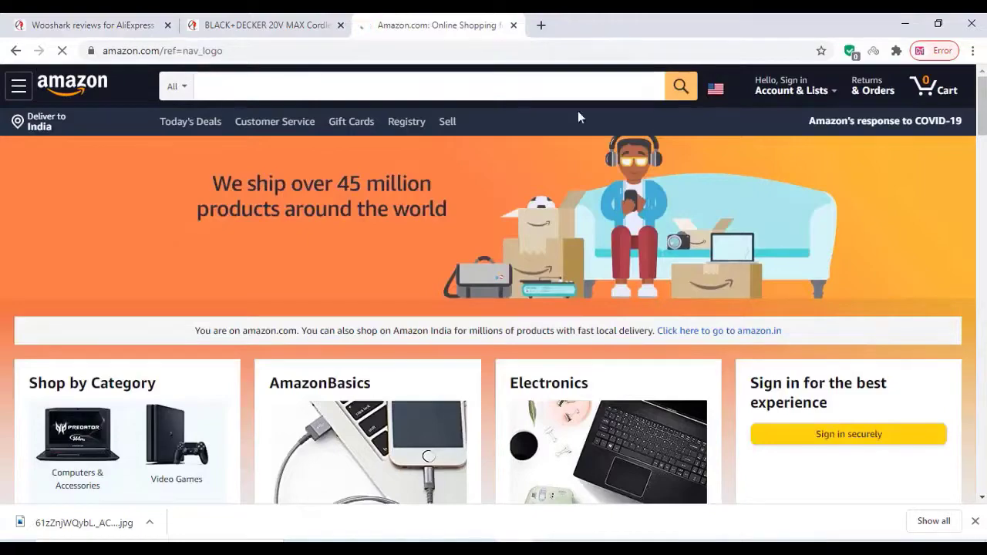
Copy the drill's full product title from the storefront product page.
scroll(355, 213, "down", 6)
scroll(293, 244, "down", 4)
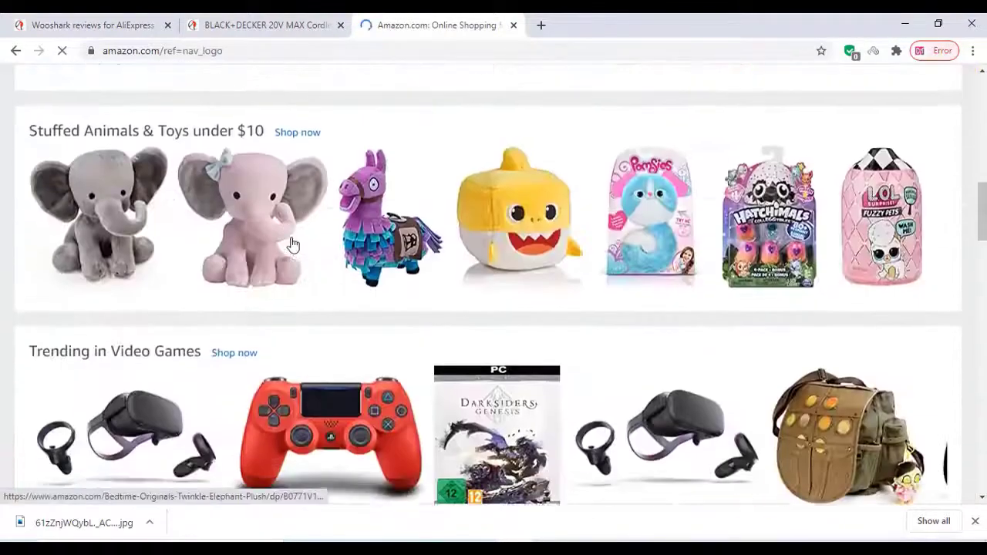
scroll(293, 244, "up", 10)
right_click(225, 98)
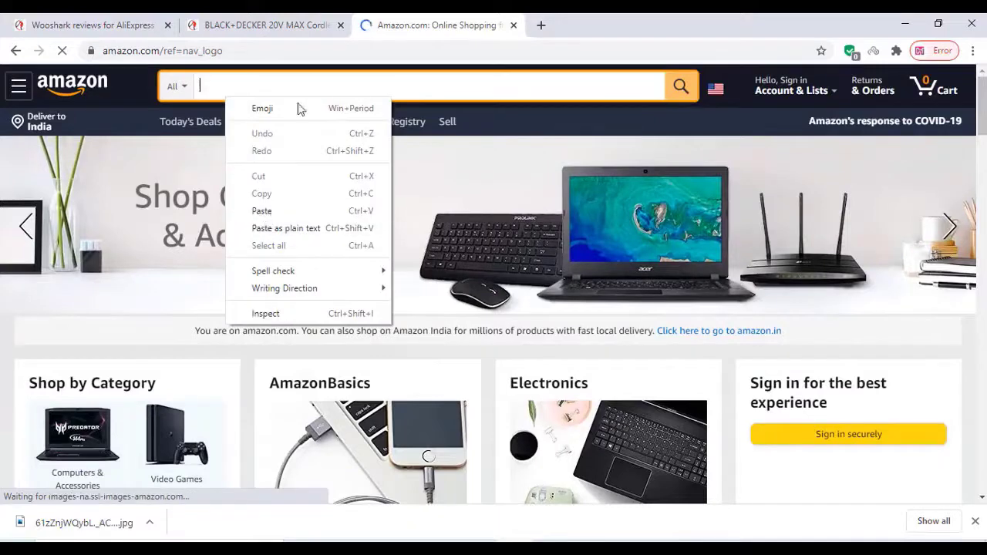
left_click(251, 21)
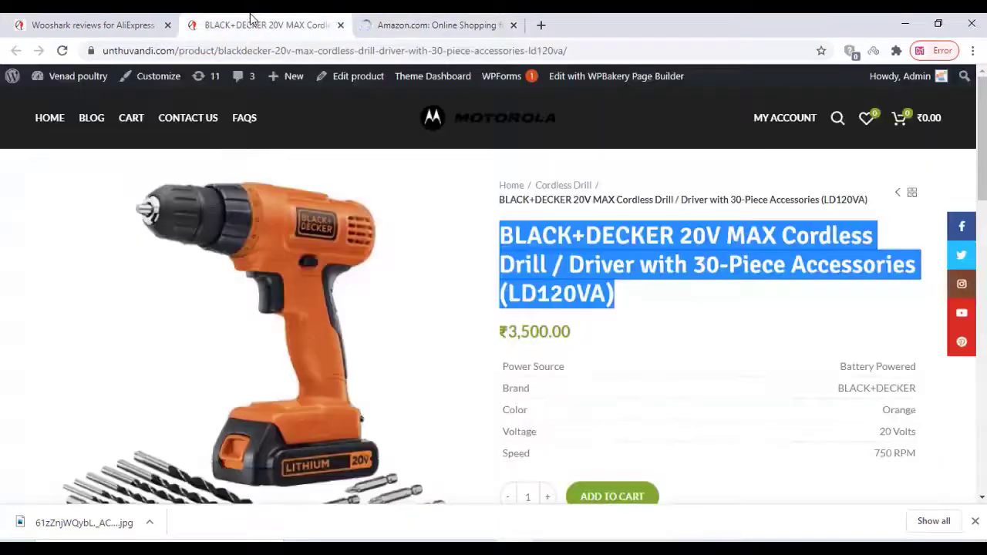
right_click(525, 241)
left_click(543, 250)
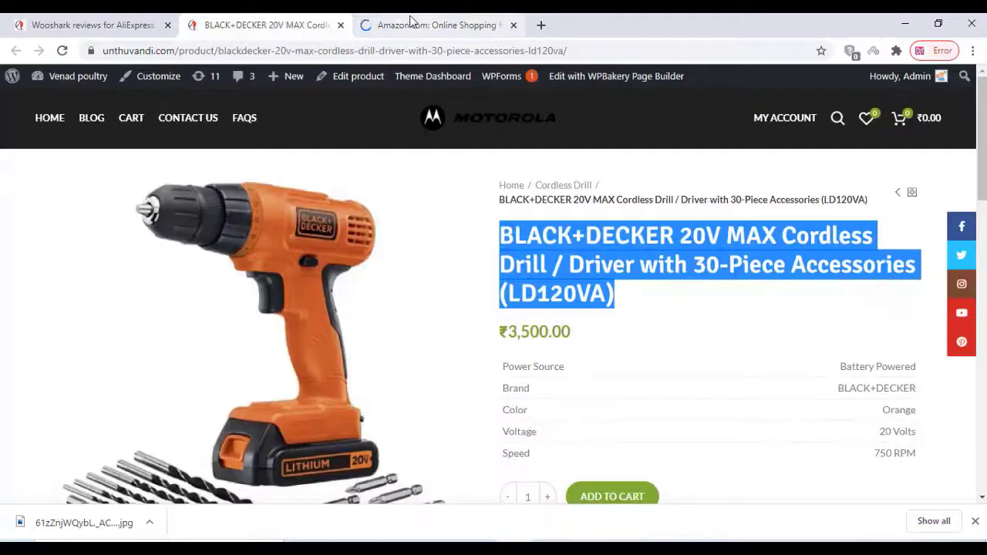
Paste the drill title into Amazon's search box and run the search.
left_click(417, 24)
right_click(212, 81)
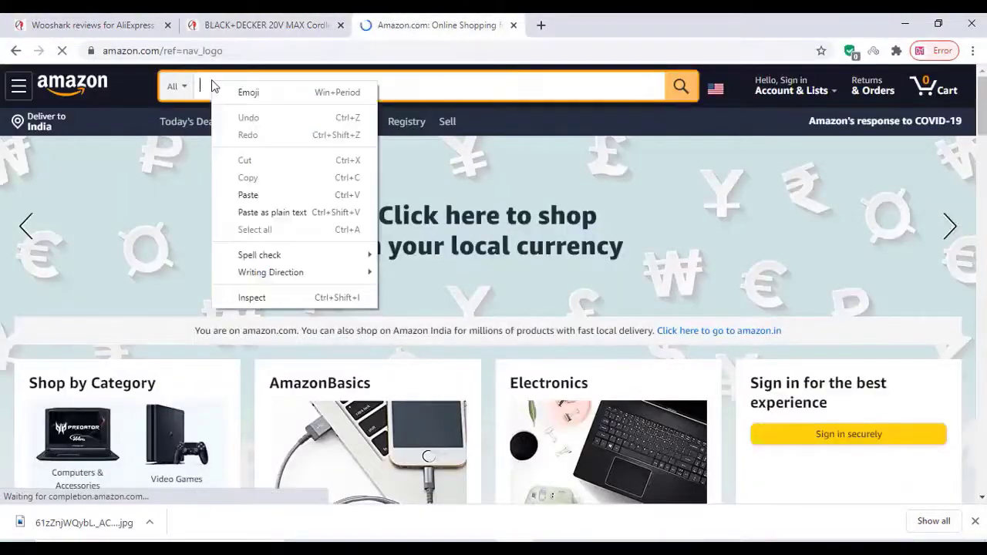
left_click(252, 193)
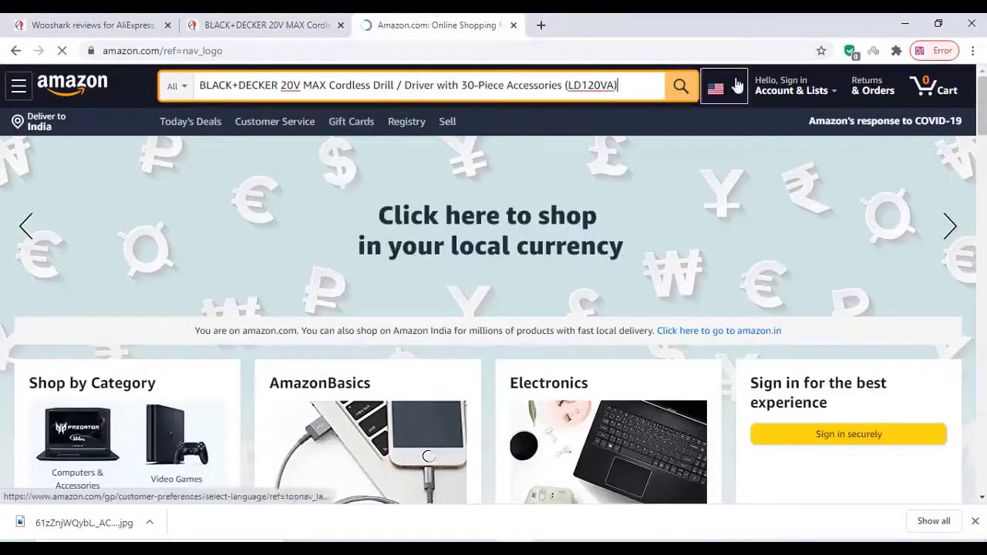
left_click(676, 86)
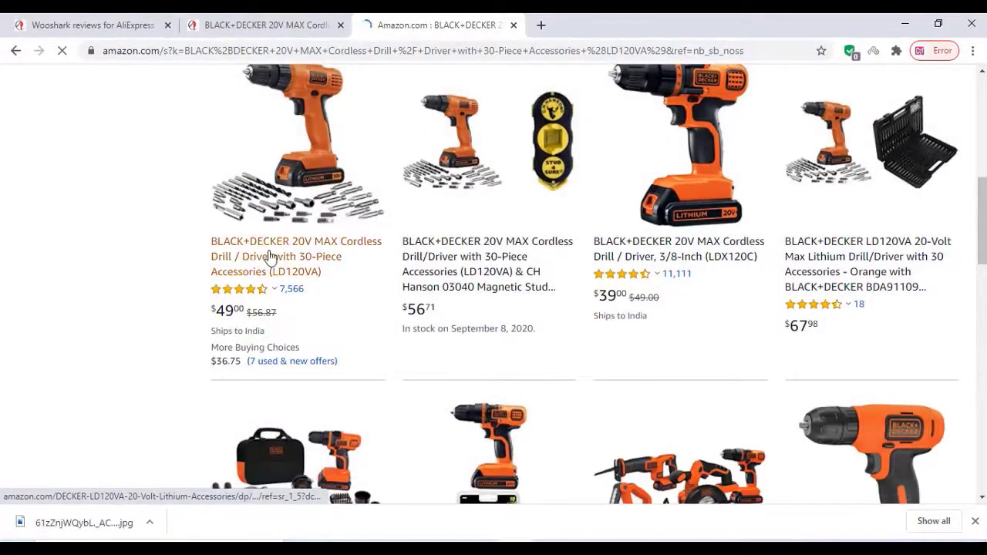
Open the LD120VA drill listing and scroll down to its Additional Information details.
left_click(269, 256)
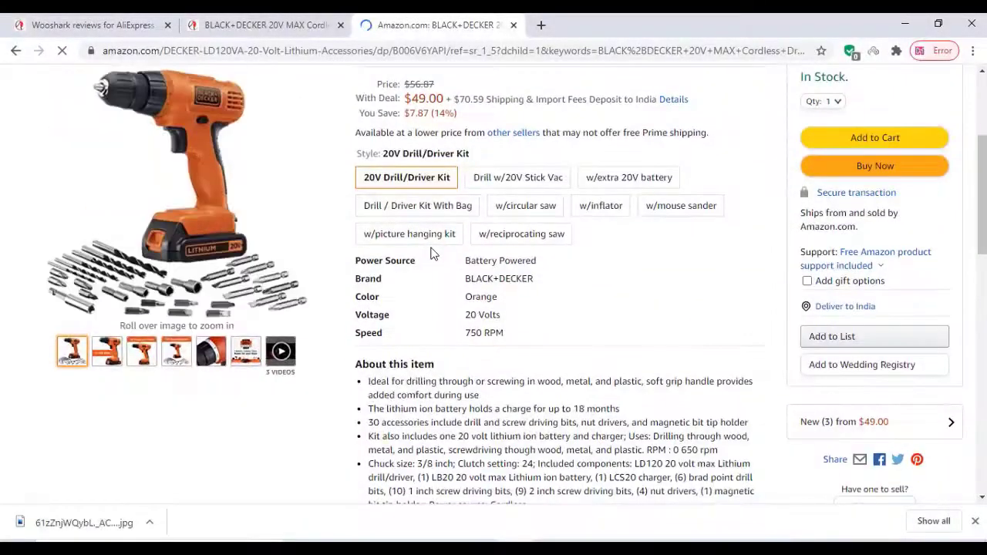
scroll(429, 274, "down", 3)
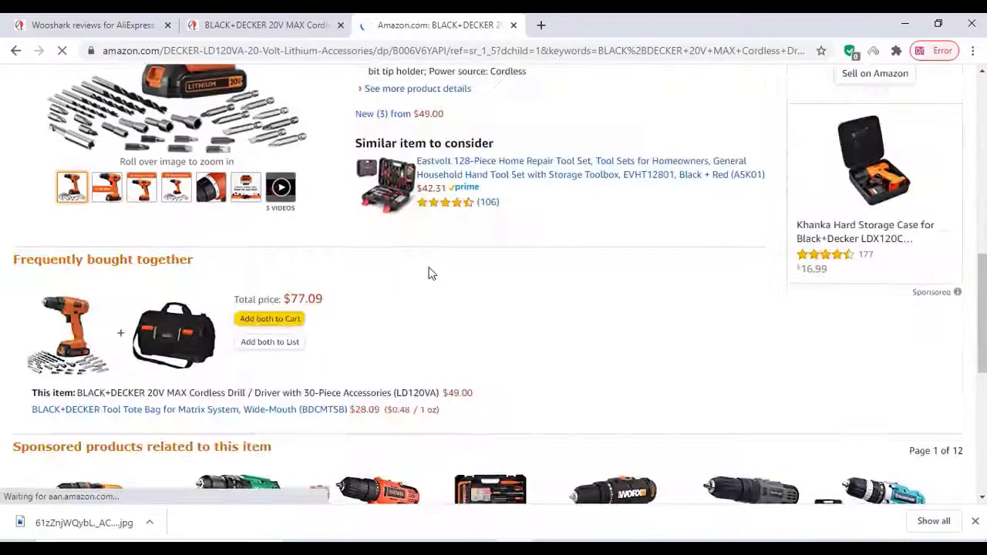
scroll(429, 274, "down", 5)
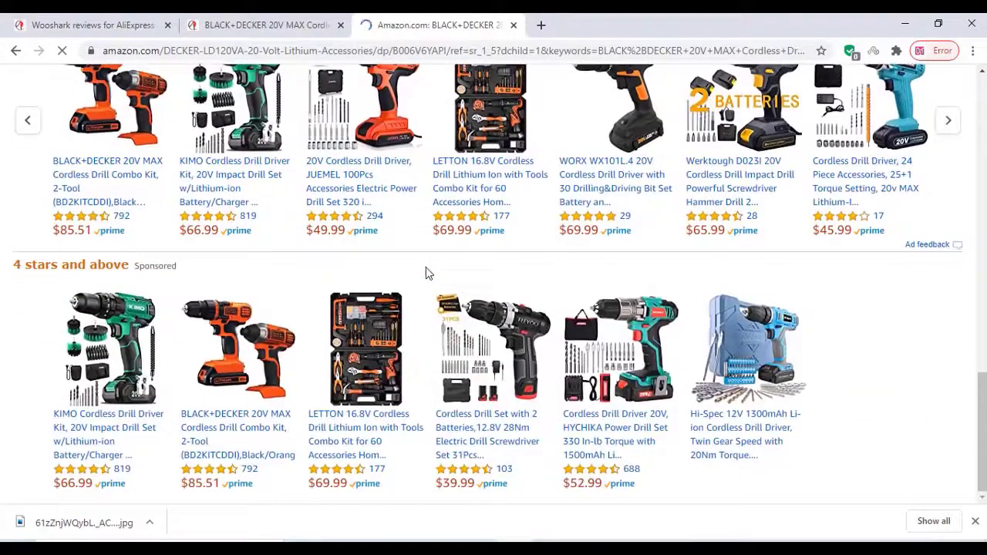
scroll(430, 270, "down", 4)
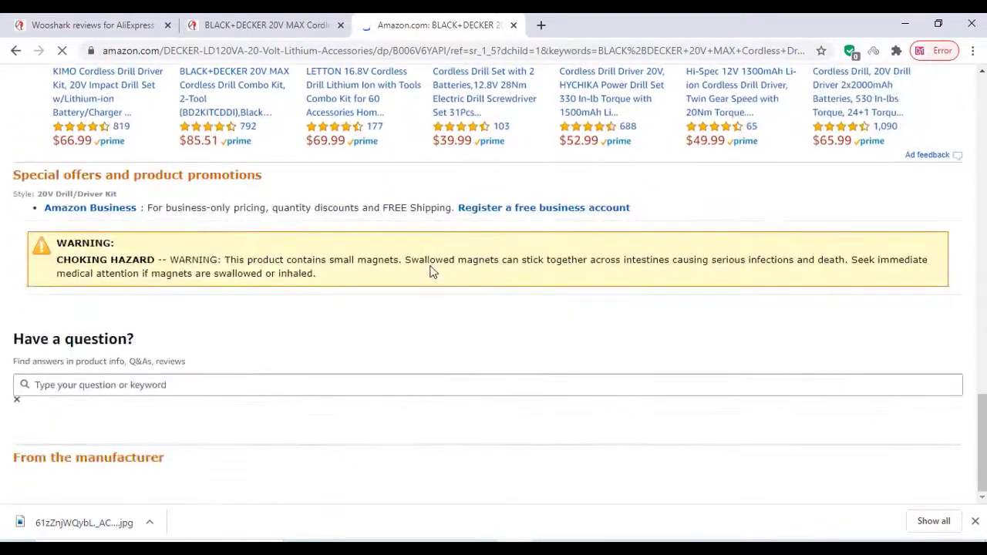
scroll(430, 271, "down", 12)
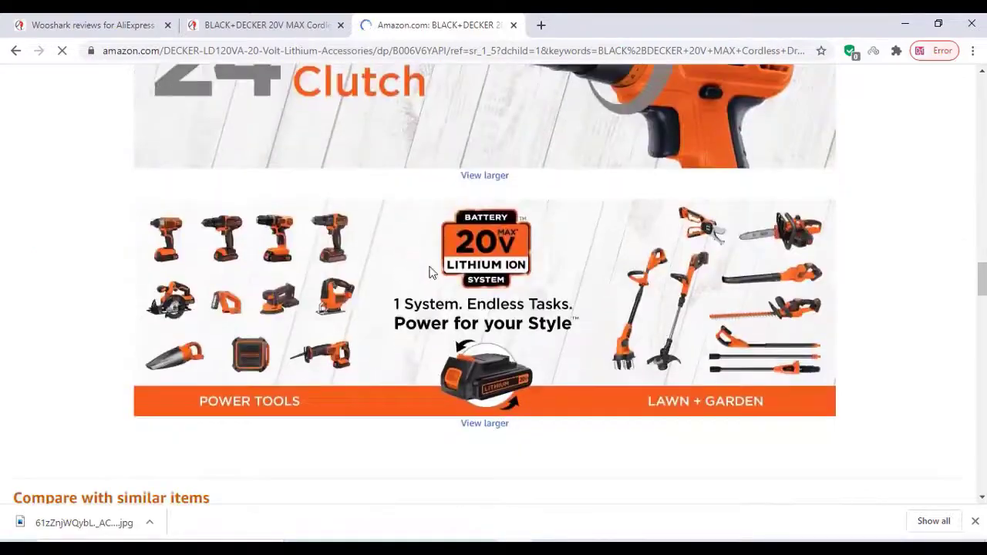
scroll(431, 271, "down", 8)
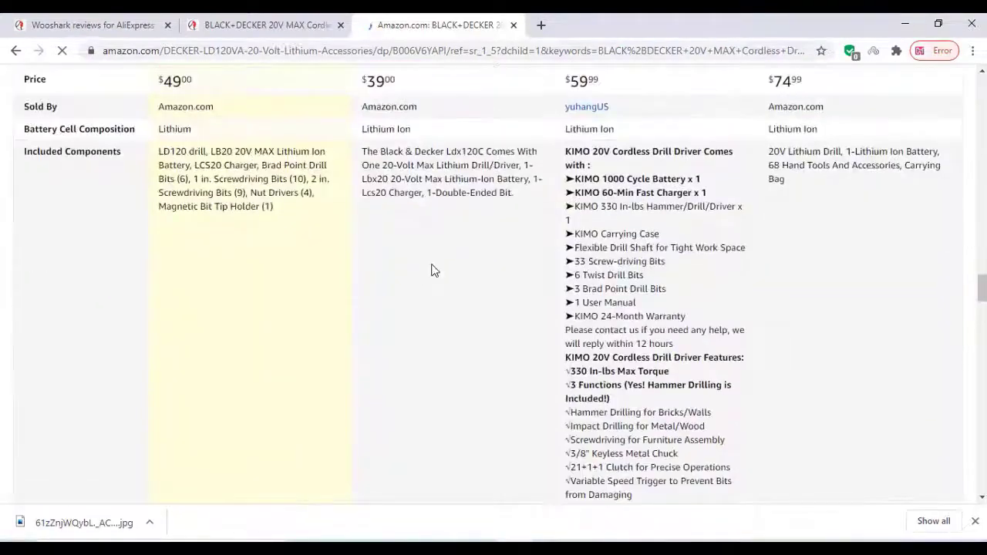
scroll(432, 270, "down", 10)
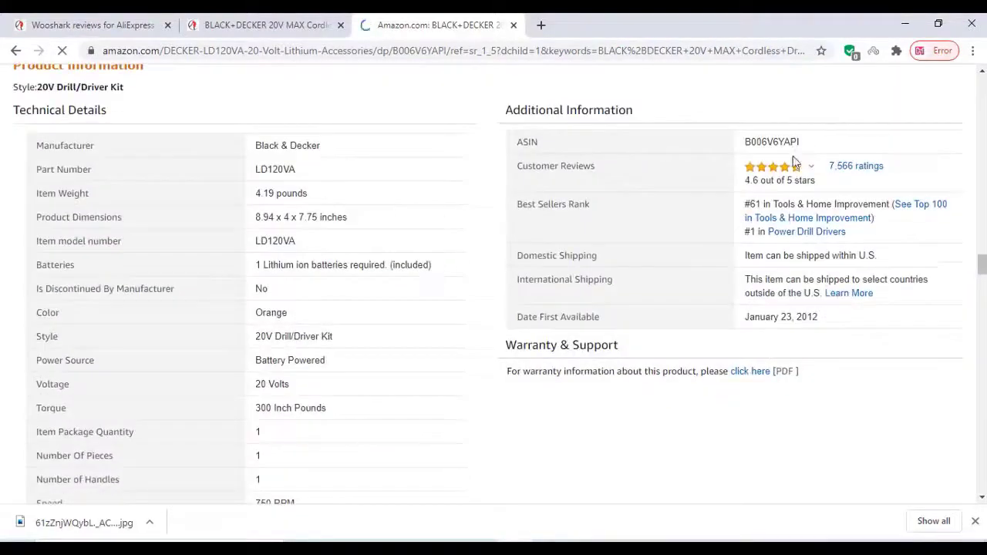
Select and copy the drill's ASIN B006V6YAPI.
left_click_drag(539, 150, 515, 150)
left_click_drag(820, 141, 731, 147)
right_click(762, 143)
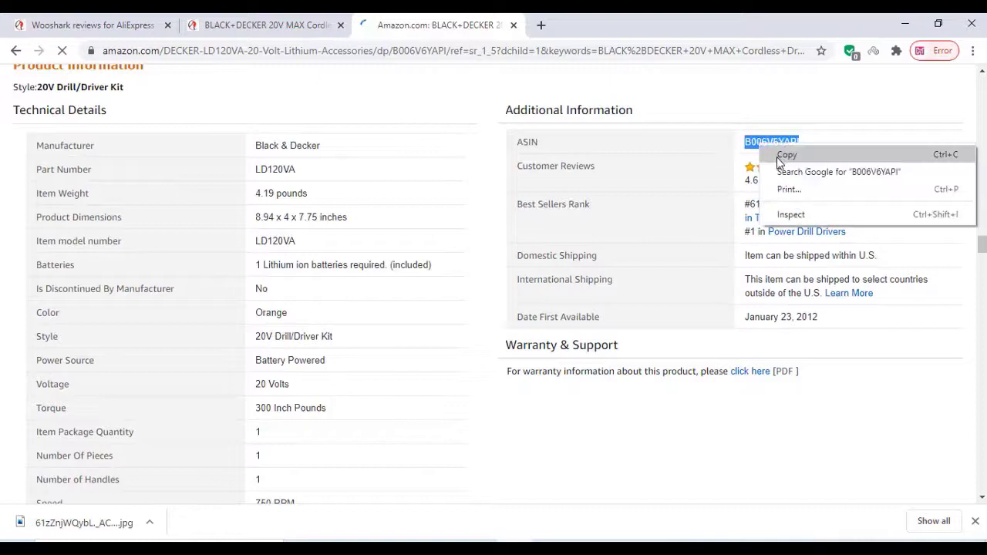
left_click(776, 157)
Paste ASIN B006V6YAPI into the Amazon Asin field, remove the leading space, and import the reviews.
left_click(116, 23)
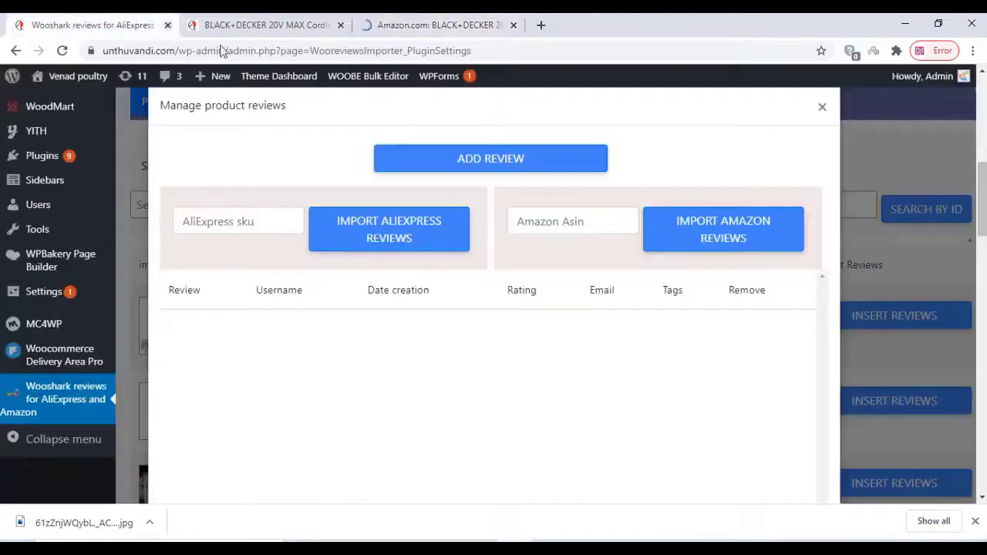
right_click(548, 223)
left_click(576, 338)
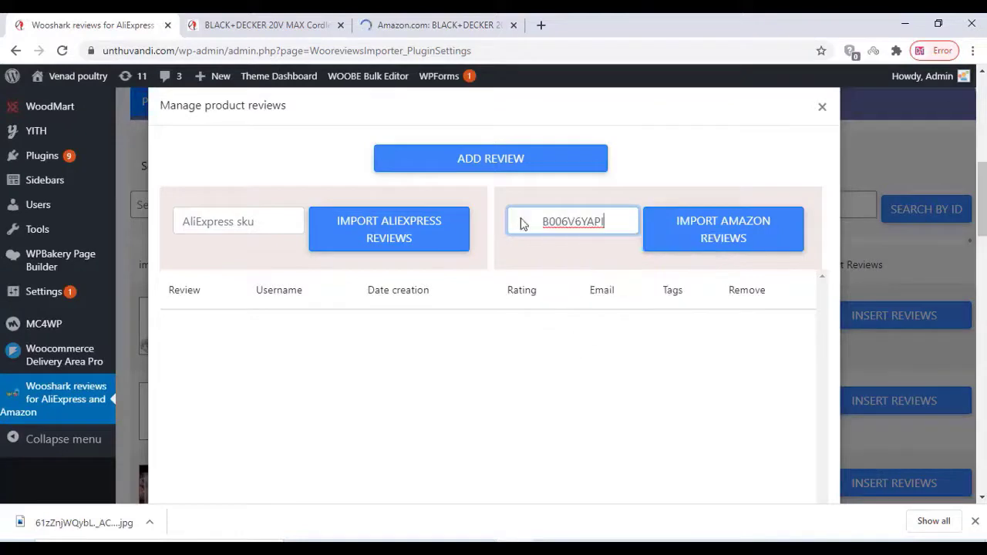
left_click(541, 222)
key("BackSpace")
key("BackSpace")
key("BackSpace")
key("BackSpace")
key("BackSpace")
key("BackSpace")
key("BackSpace")
key("BackSpace")
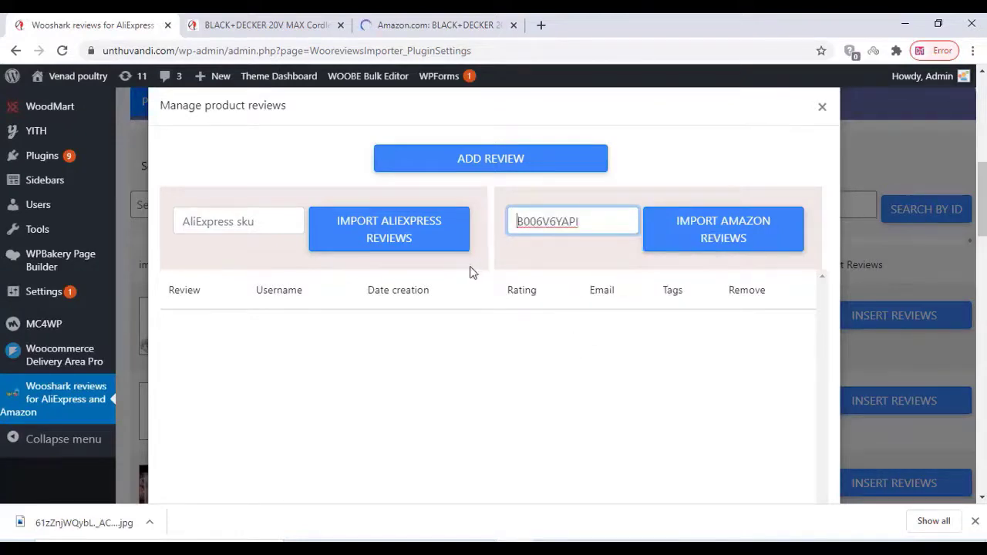
left_click(740, 240)
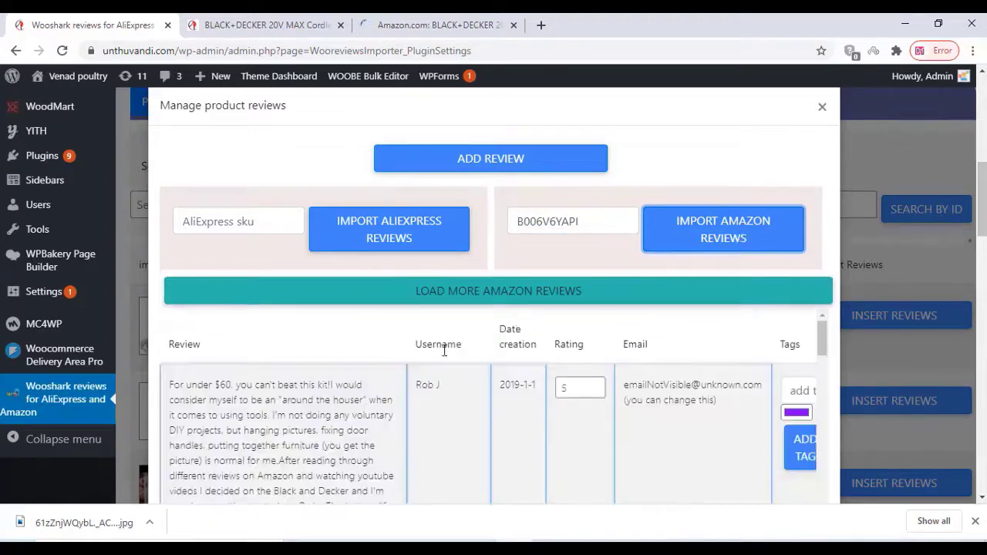
Rename the first imported review's username to demo1.
scroll(274, 393, "down", 1)
scroll(278, 391, "up", 1)
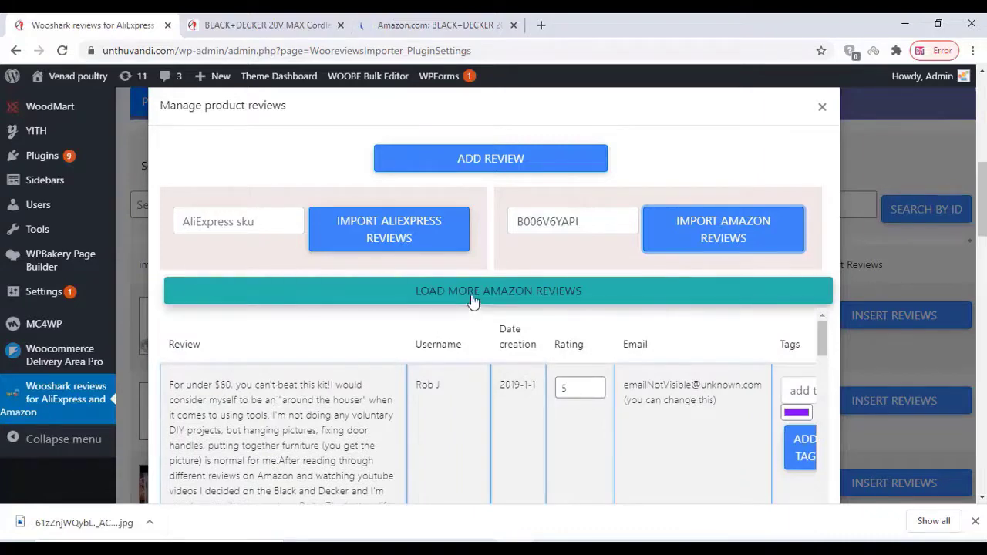
scroll(233, 456, "down", 5)
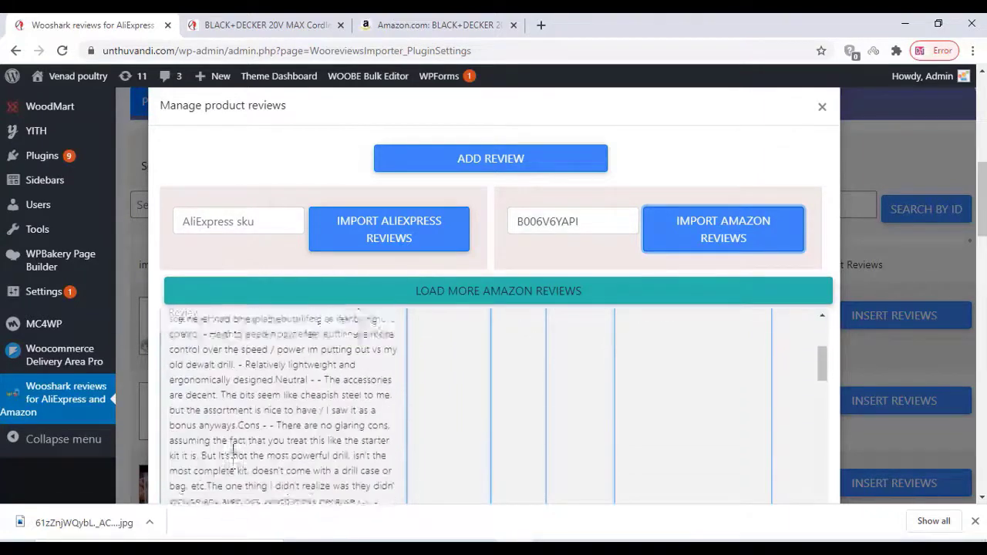
scroll(235, 451, "up", 5)
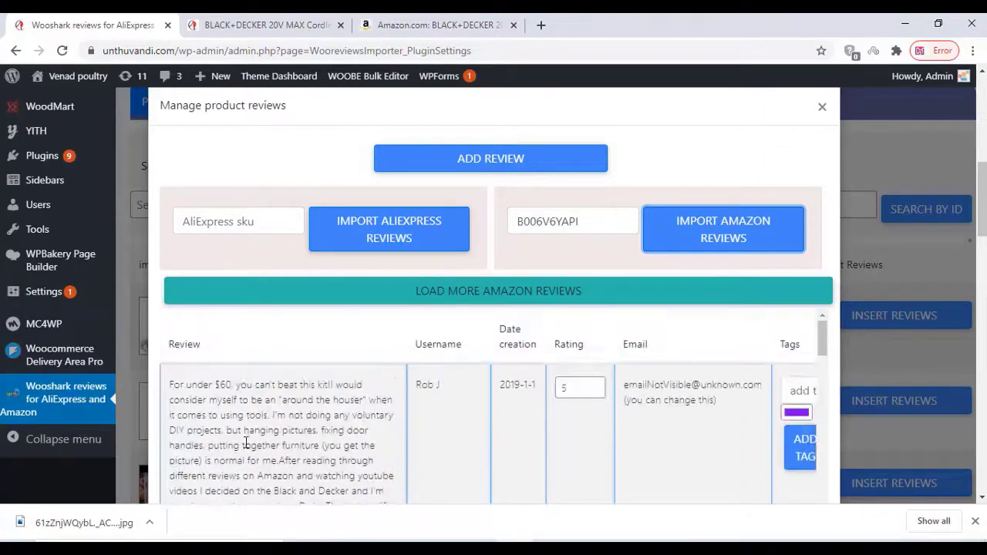
left_click(461, 379)
left_click_drag(461, 378, 418, 387)
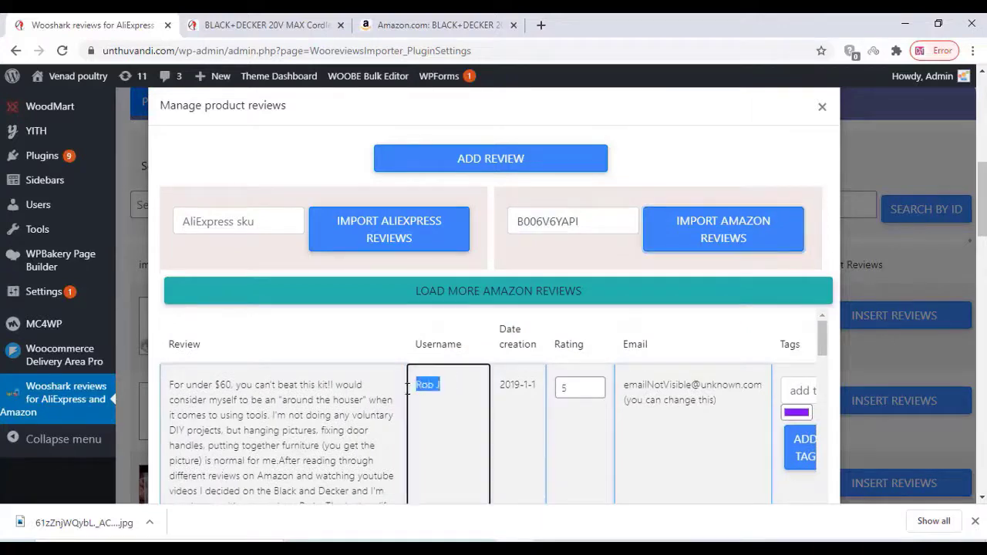
type("demo1")
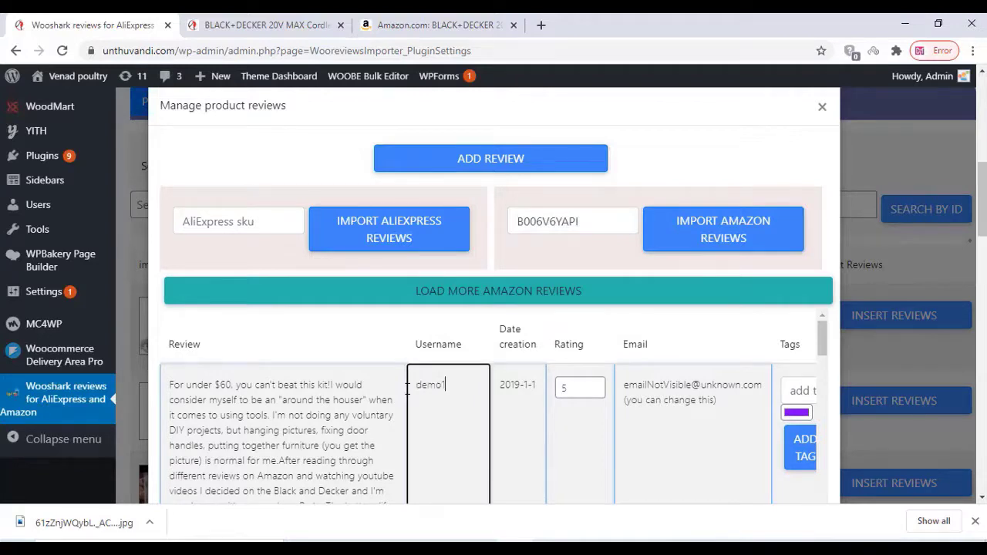
Change the first review's creation date to 2020-1-1 and lower its rating to 4.
left_click(540, 382)
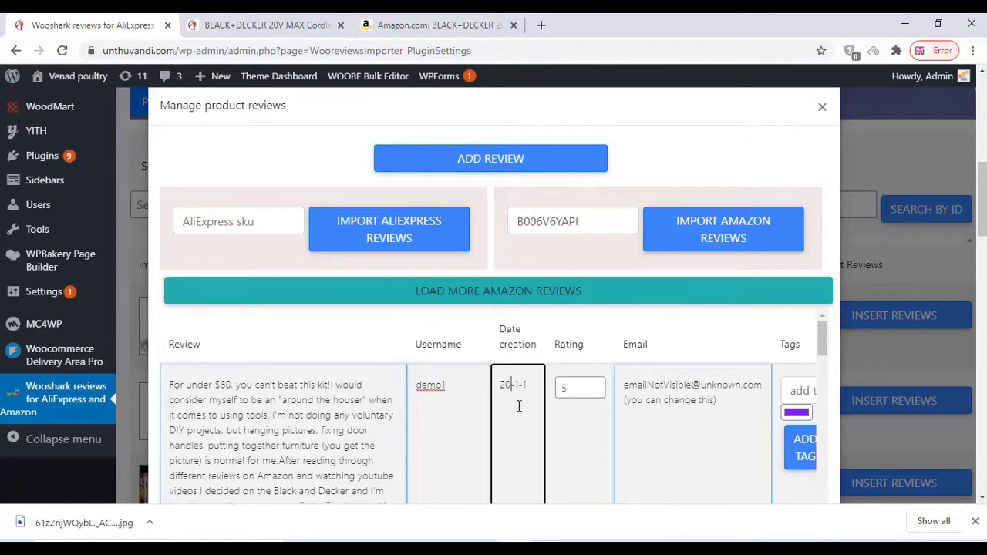
left_click(594, 394)
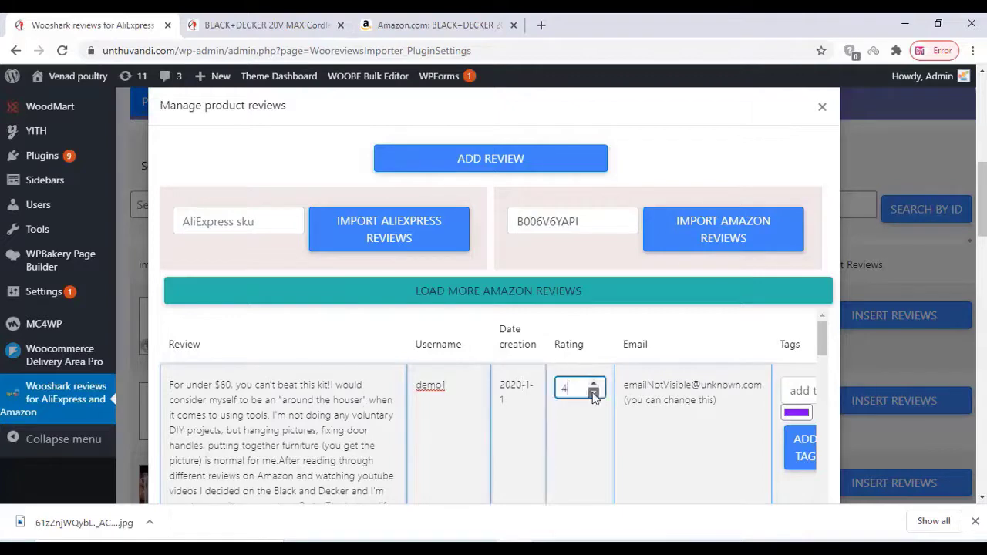
scroll(216, 401, "down", 2)
scroll(222, 378, "up", 1)
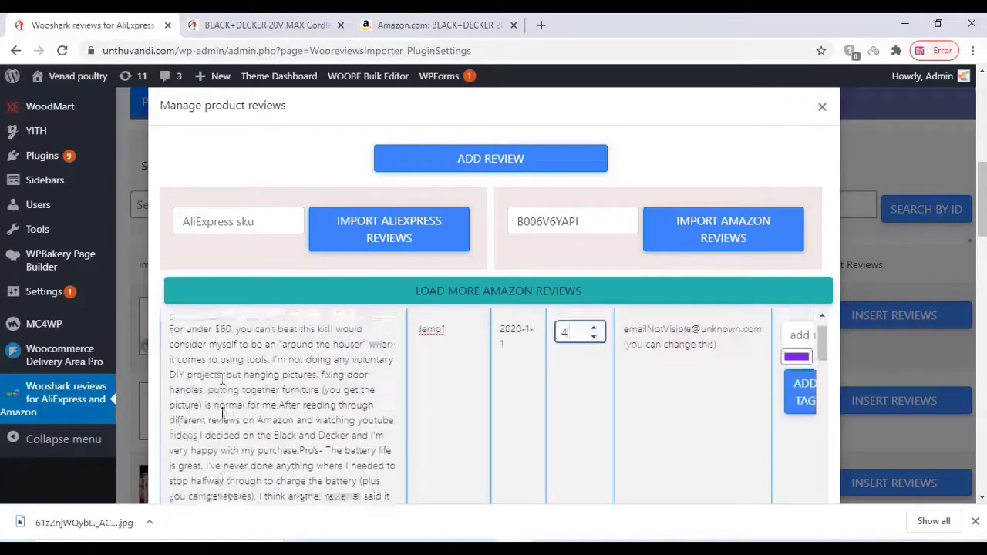
scroll(224, 413, "down", 5)
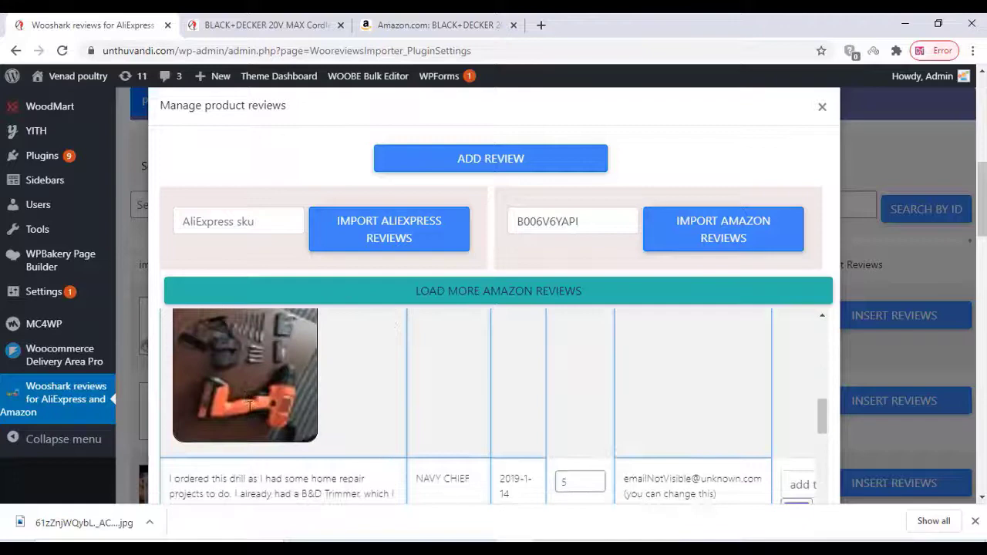
Delete the drill-bits photo from the review text, then restore it with undo.
left_click(343, 403)
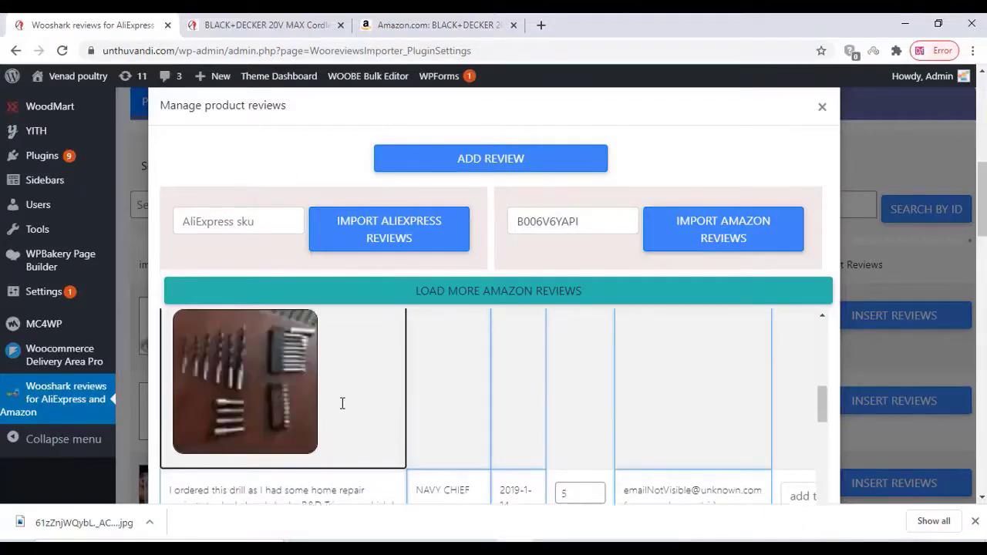
key("BackSpace")
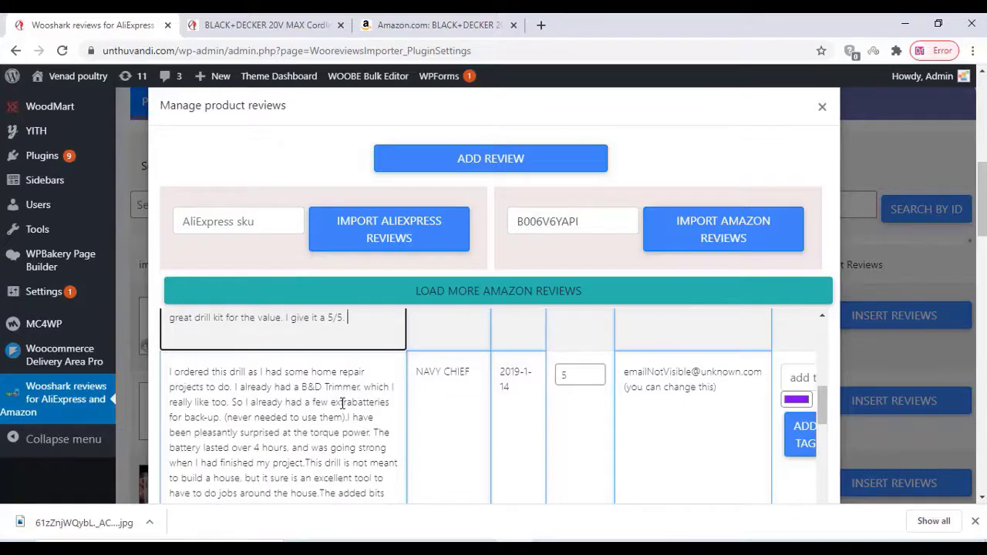
key("ctrl+z")
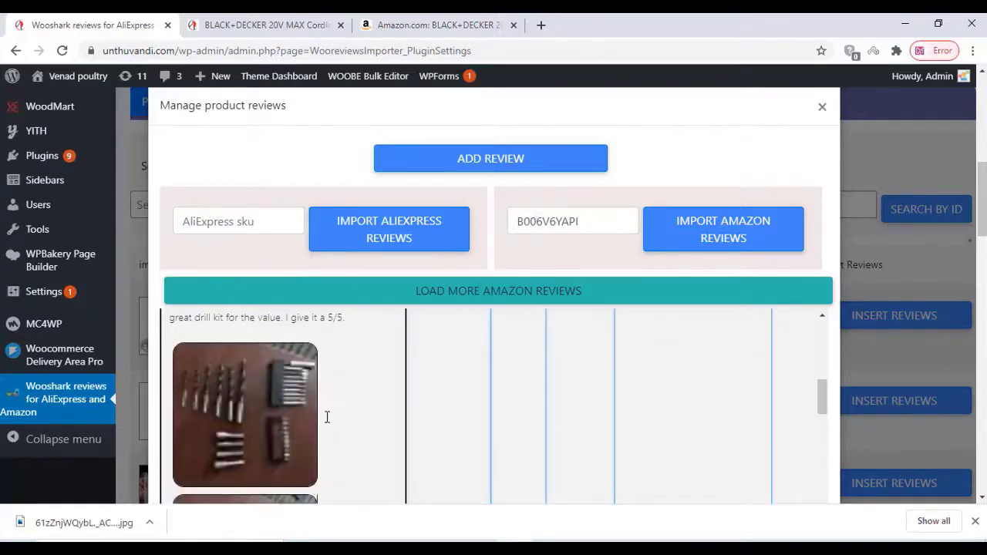
scroll(327, 418, "up", 10)
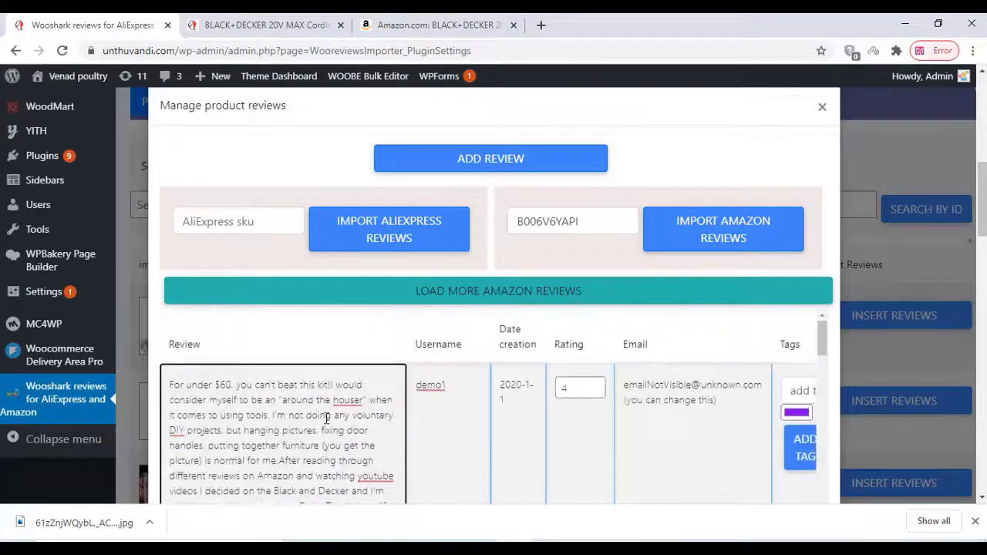
scroll(327, 417, "down", 15)
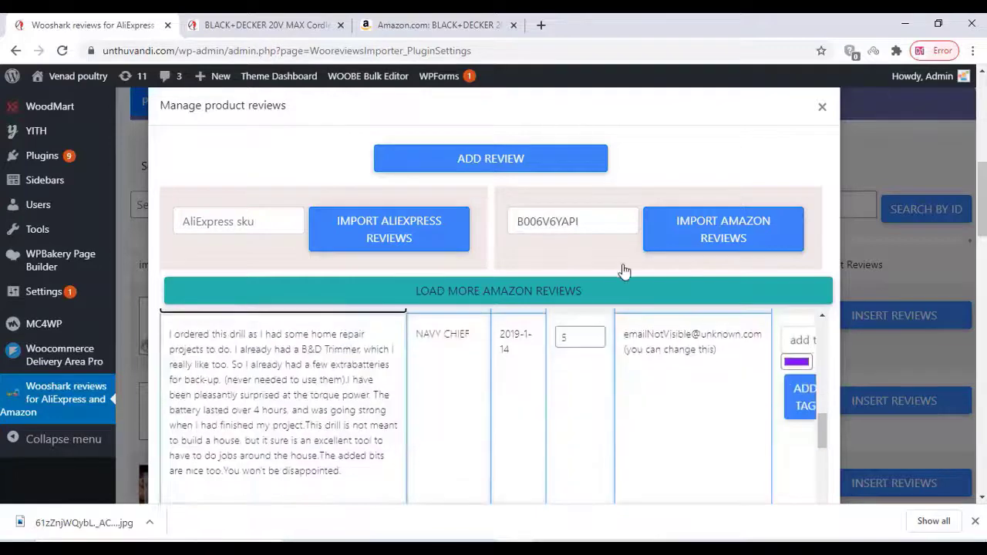
Zoom the browser page out to 50% to fit more reviews on screen.
left_click(972, 50)
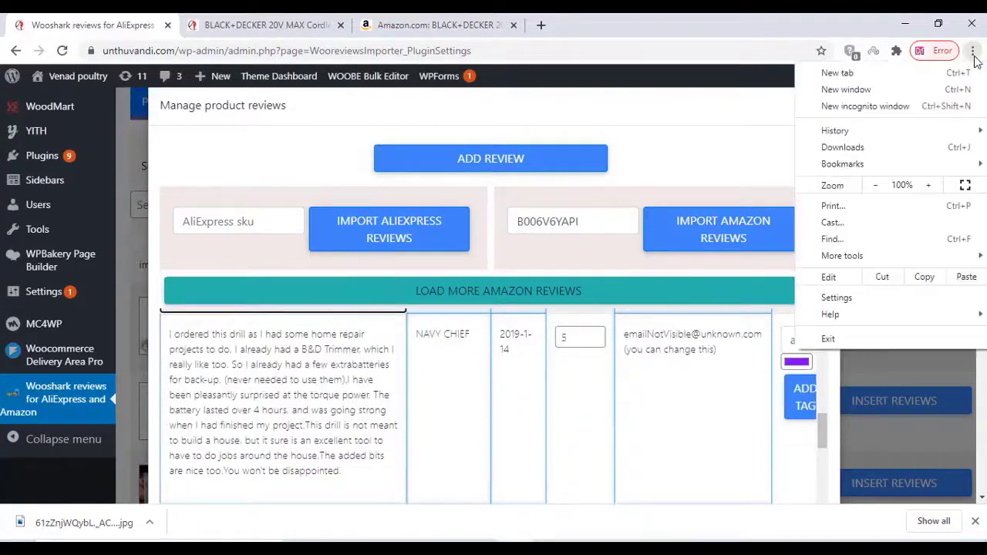
left_click(875, 186)
left_click(874, 186)
left_click(874, 186)
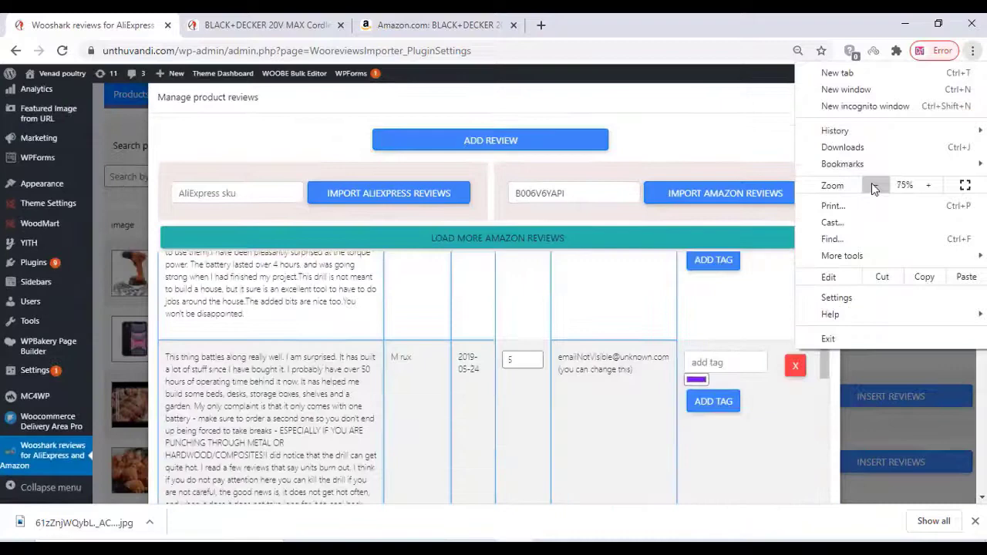
scroll(390, 252, "down", 5)
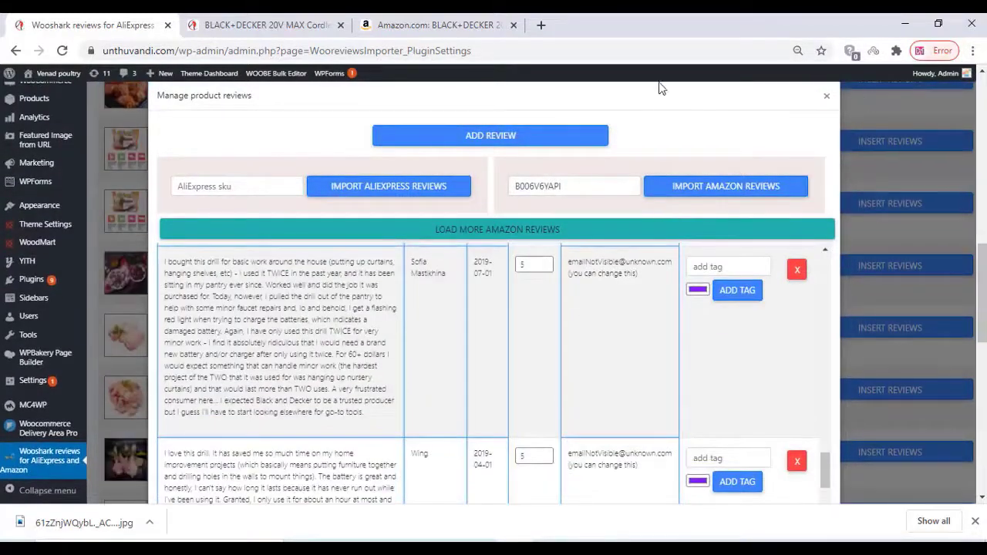
left_click(972, 50)
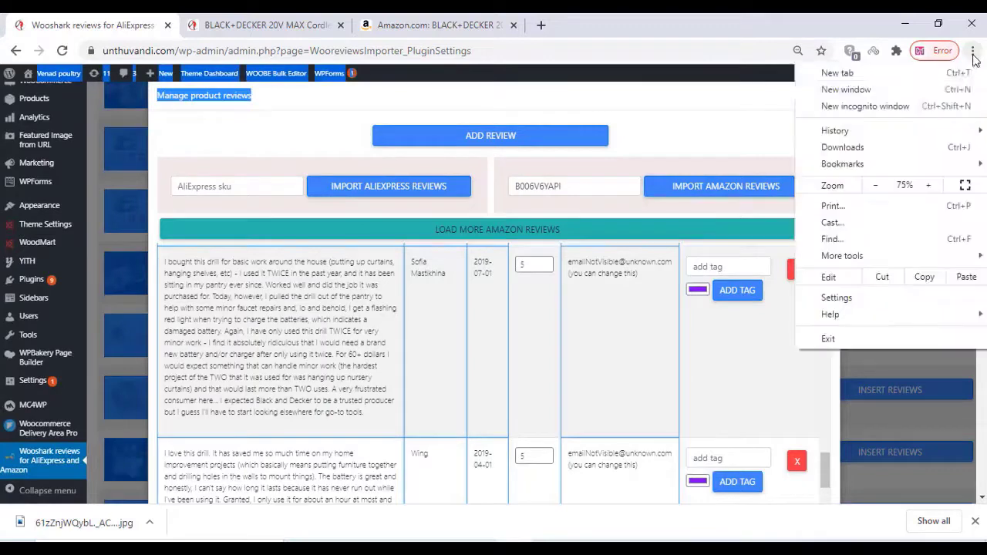
left_click(875, 185)
left_click(875, 185)
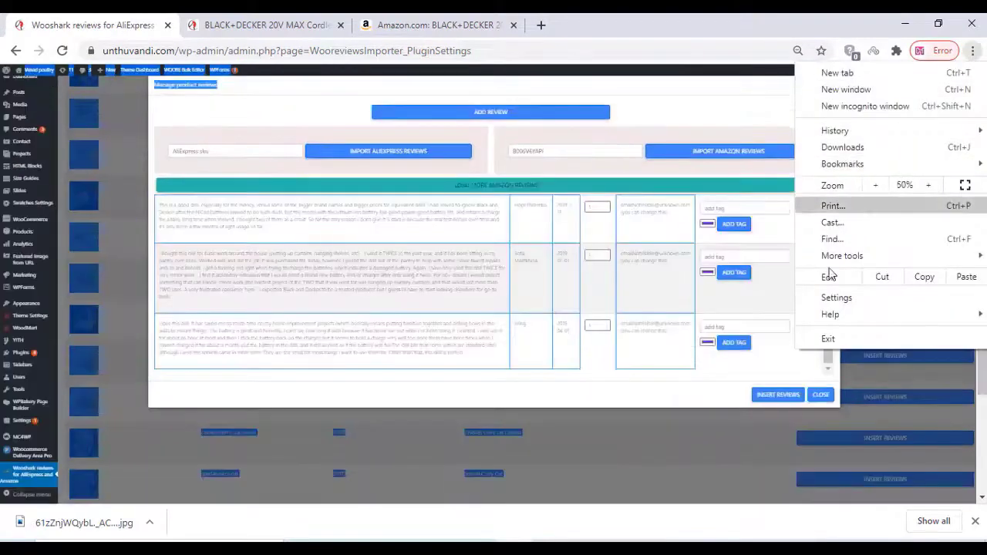
scroll(416, 318, "down", 5)
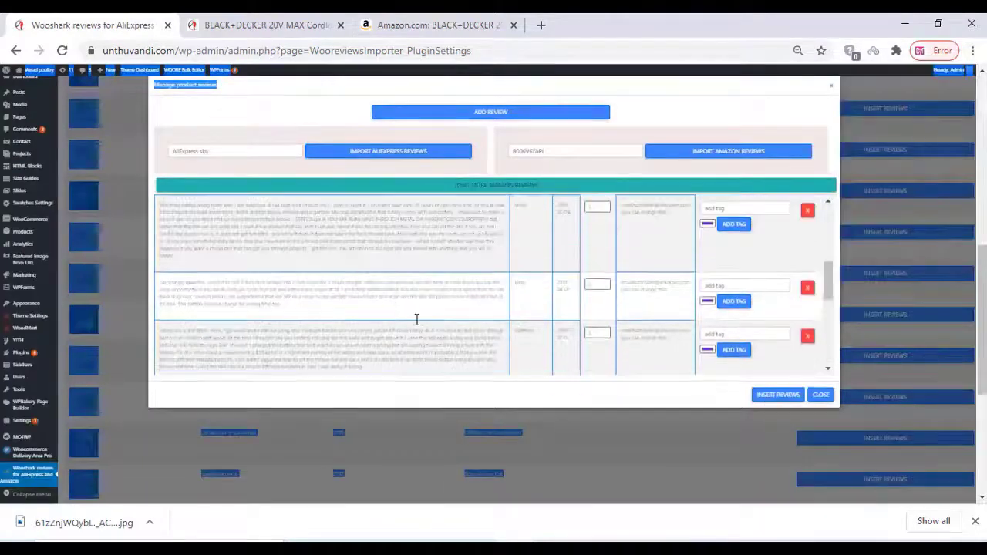
scroll(417, 318, "down", 3)
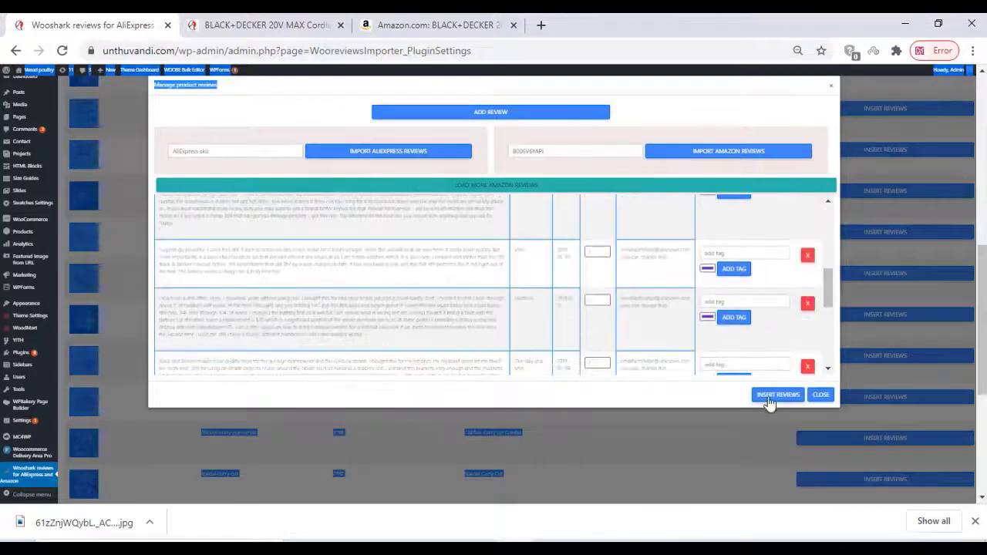
Replace another reviewer's username and insert the reviews into the drill product.
left_click_drag(538, 301, 490, 305)
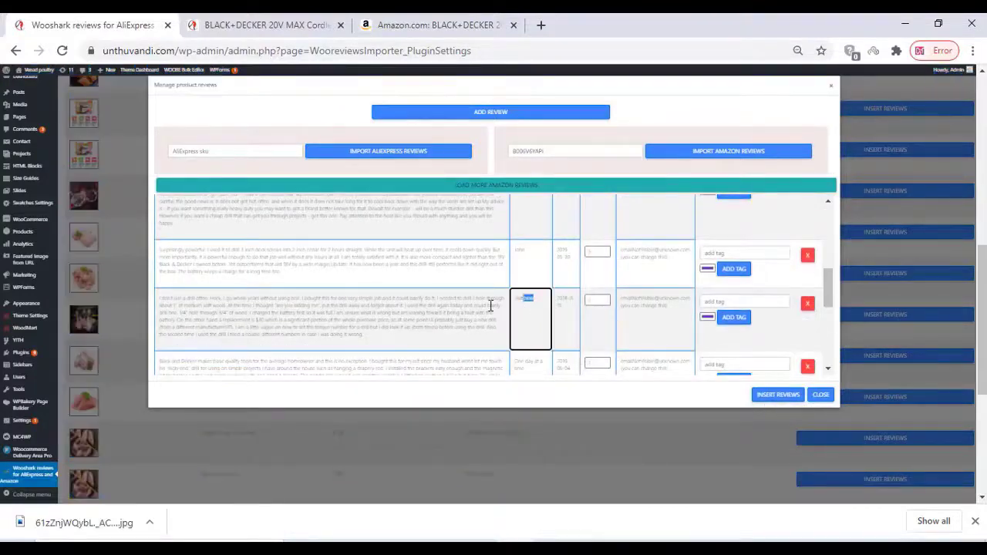
type("B")
left_click(761, 395)
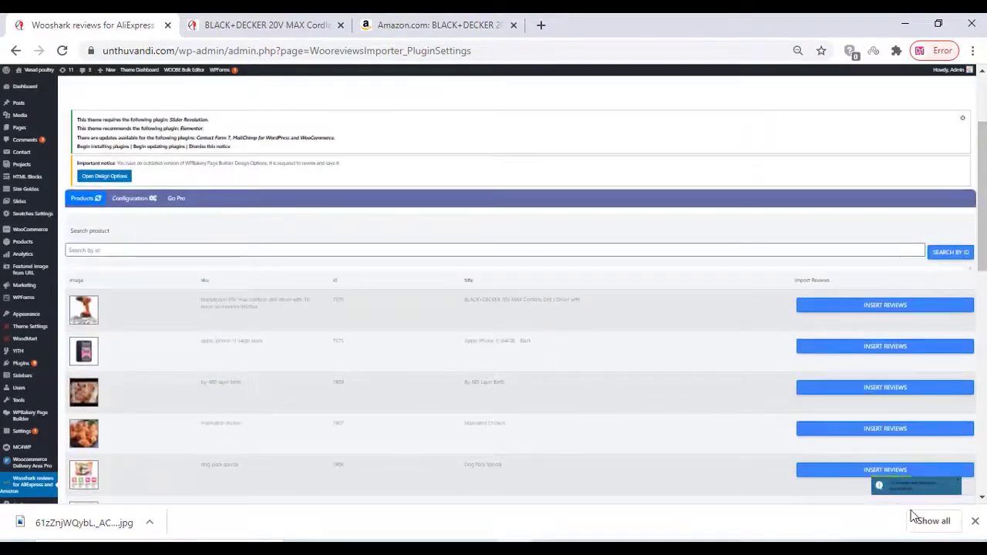
Zoom the browser back in from 50% so the Wooshark product table is readable again.
left_click(973, 50)
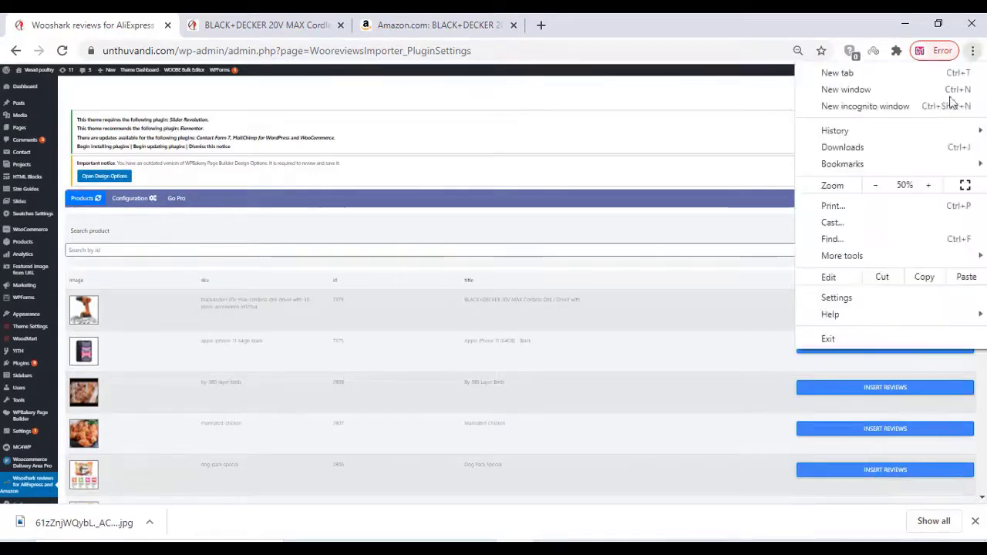
left_click(928, 186)
left_click(928, 187)
left_click(928, 187)
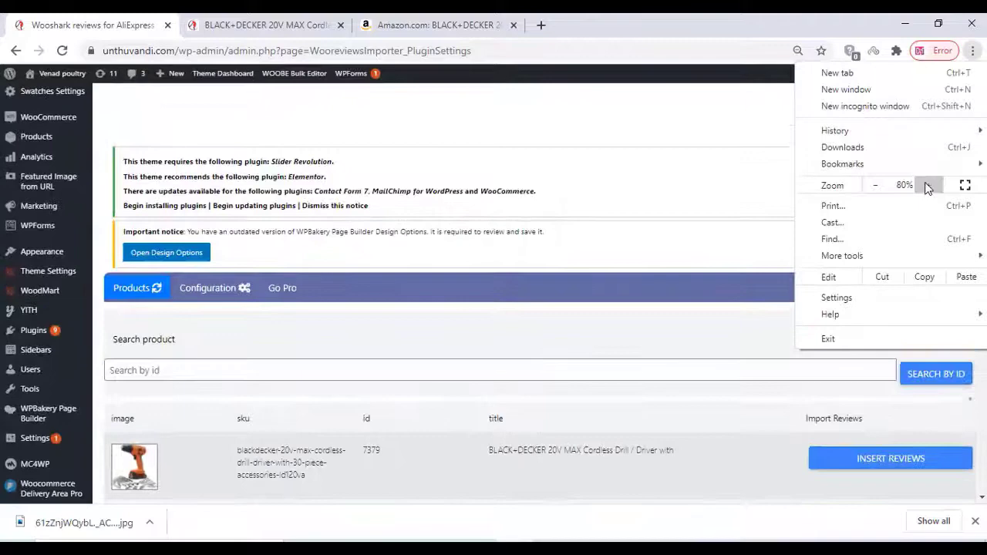
left_click(928, 187)
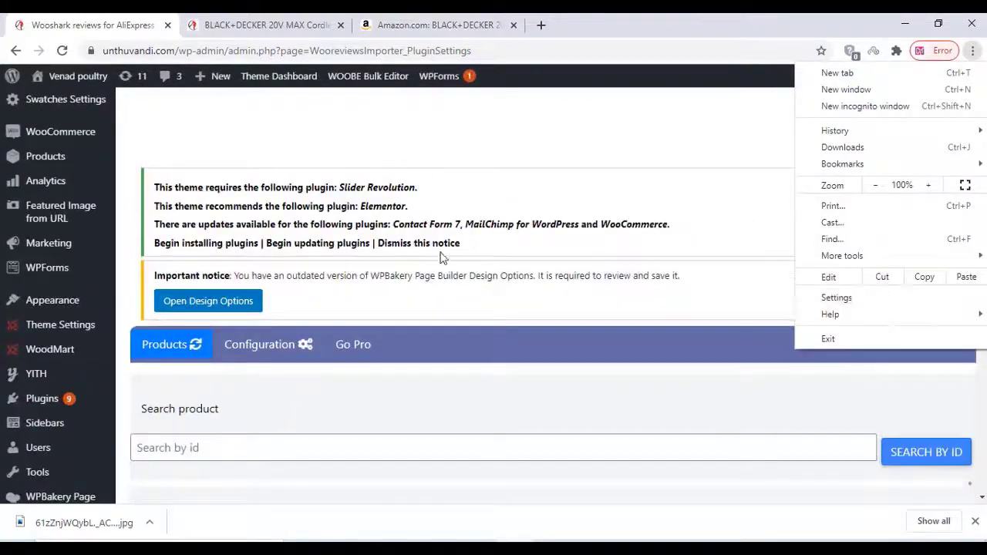
left_click(442, 261)
scroll(442, 261, "down", 4)
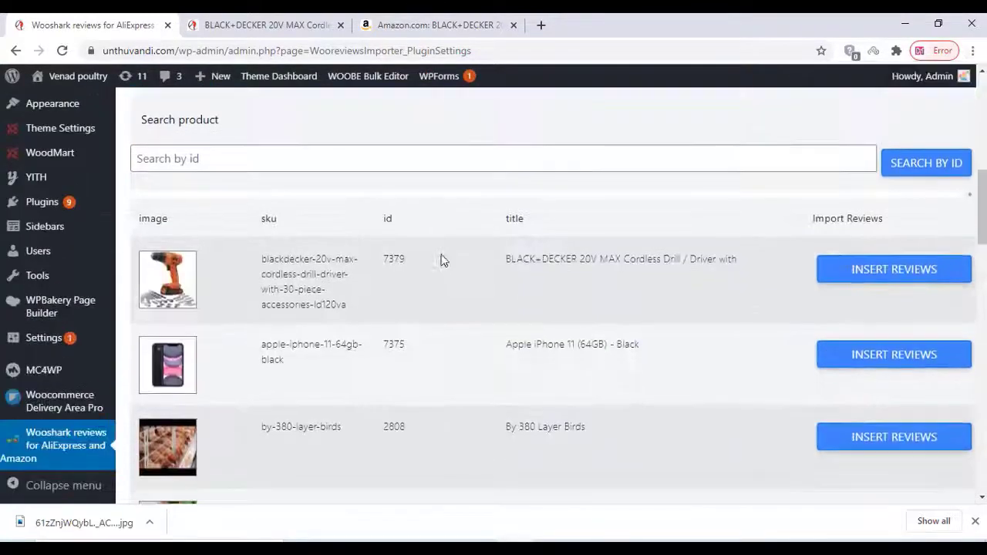
Reload the BLACK+DECKER drill product page to pick up the newly imported reviews.
left_click(226, 19)
scroll(481, 232, "down", 4)
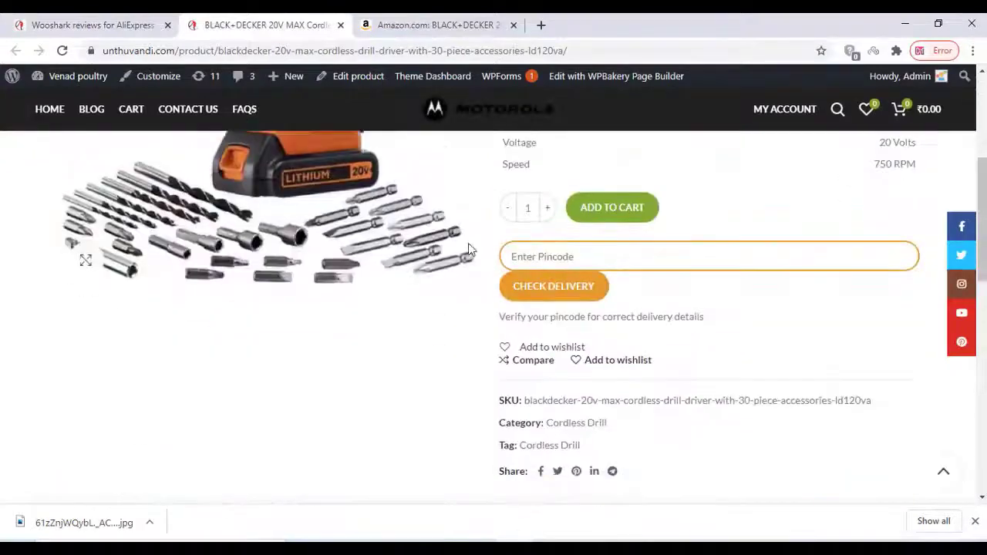
right_click(419, 347)
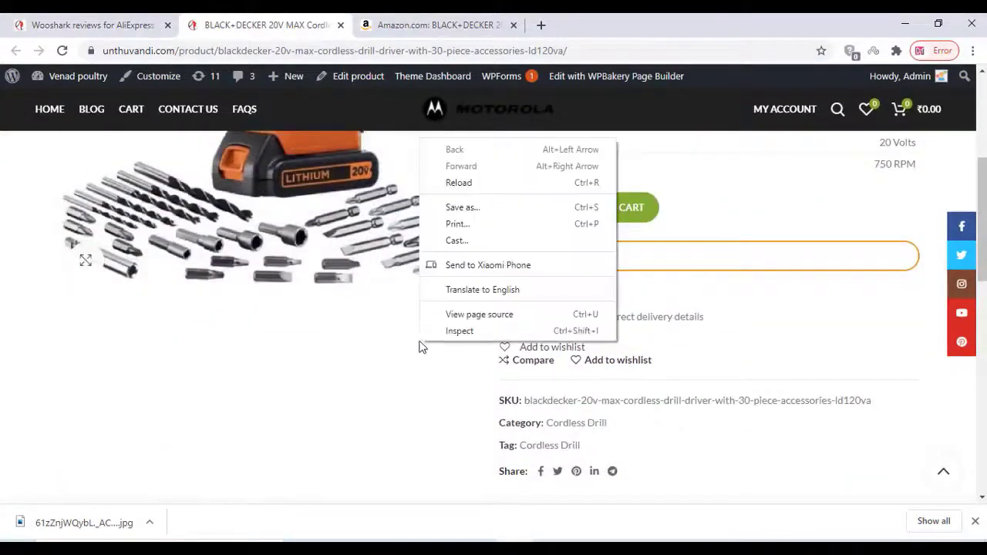
left_click(461, 185)
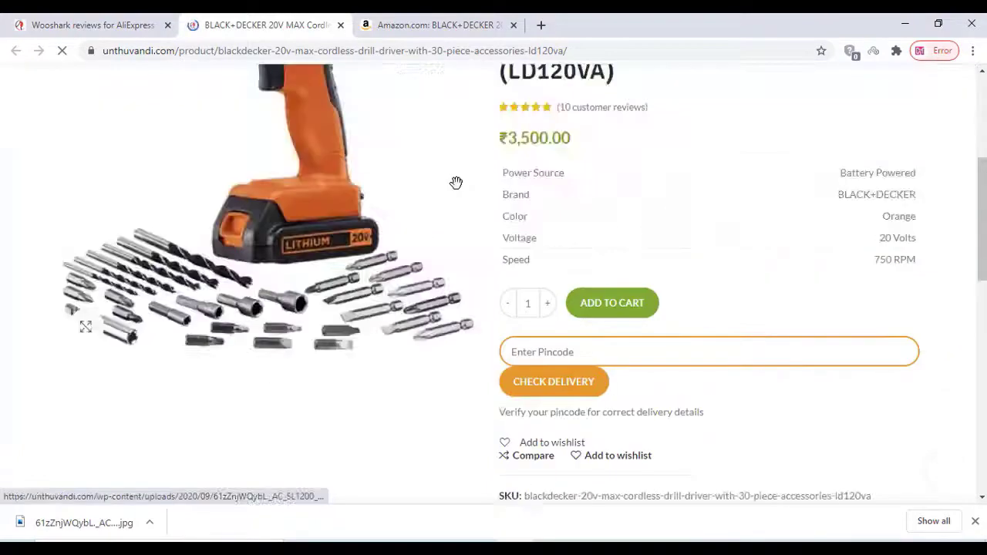
Show the Reviews (10) tab and browse the ten imported customer reviews.
scroll(456, 187, "down", 5)
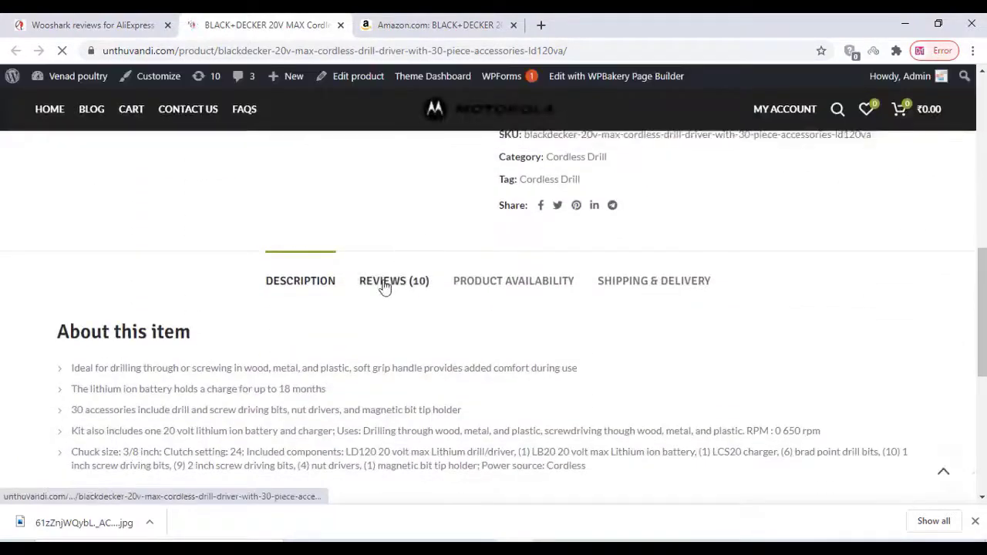
left_click(386, 283)
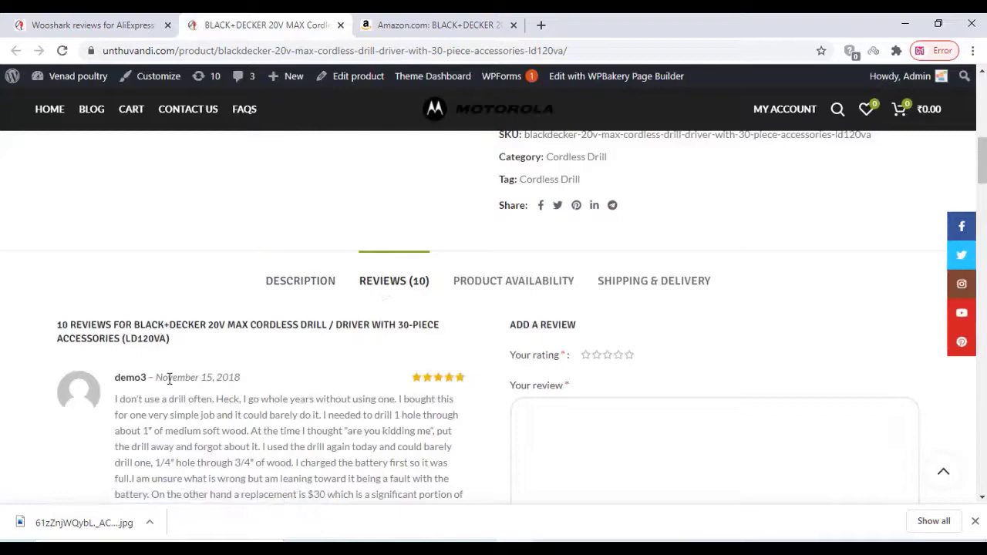
left_click_drag(167, 378, 252, 374)
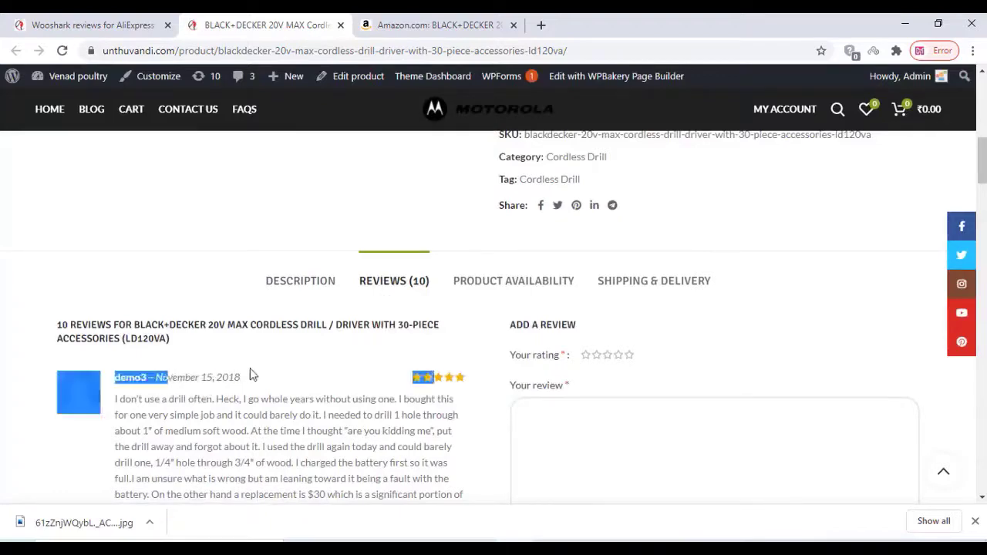
left_click(271, 368)
scroll(257, 370, "down", 5)
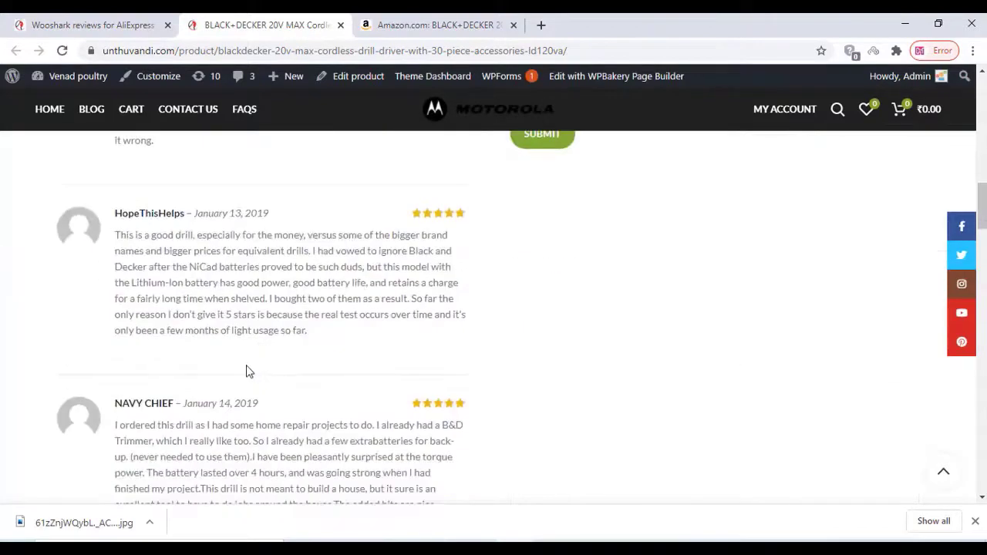
scroll(247, 371, "down", 15)
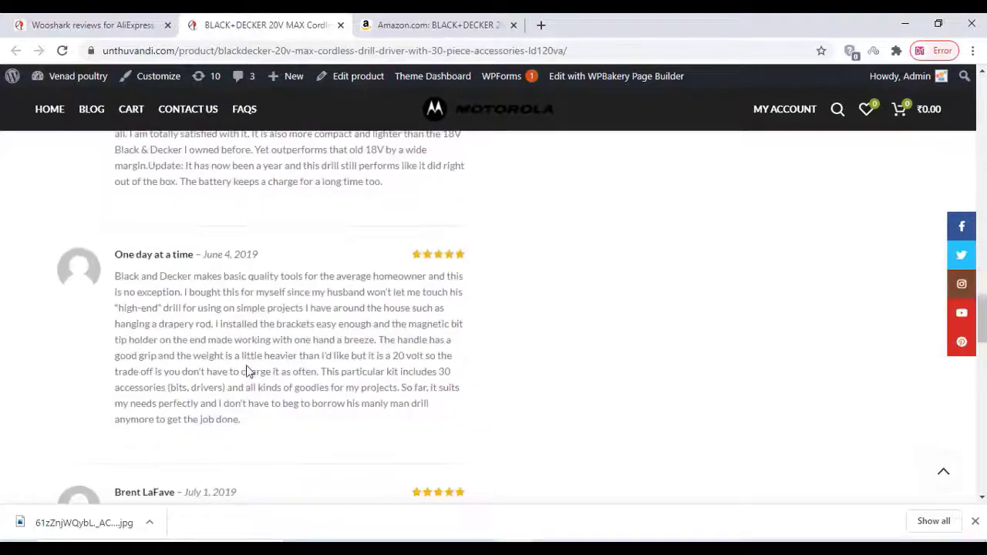
scroll(247, 370, "up", 14)
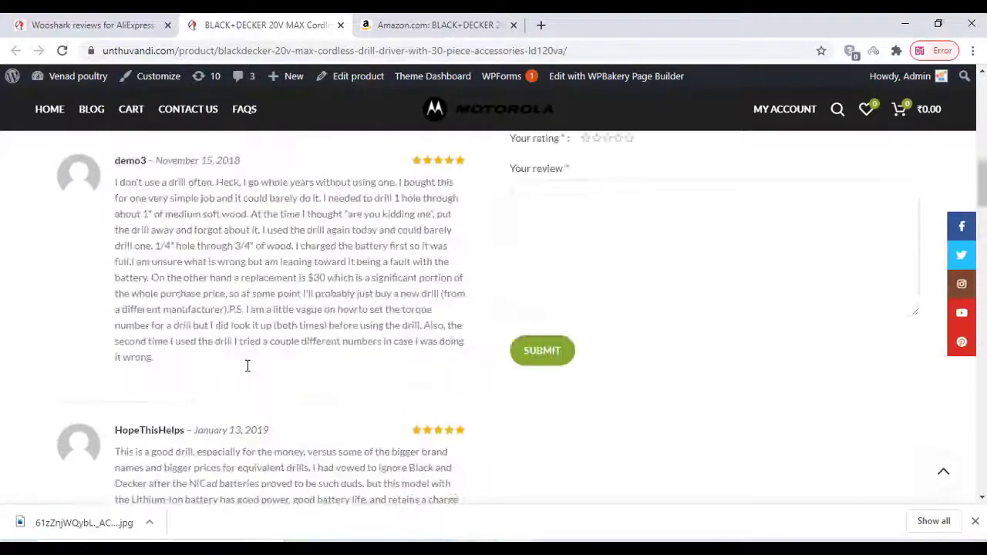
scroll(247, 365, "up", 4)
scroll(246, 365, "down", 10)
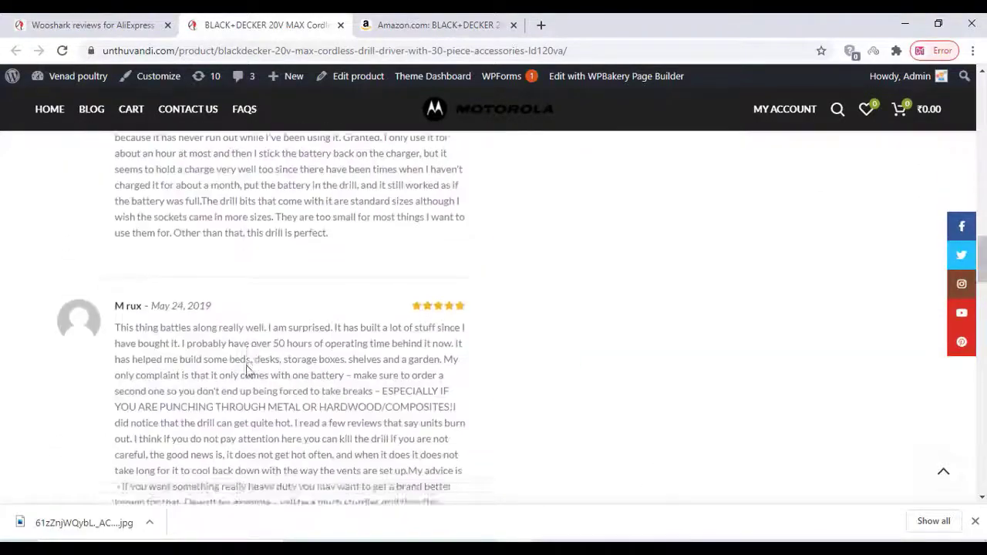
scroll(247, 370, "down", 12)
scroll(247, 365, "up", 6)
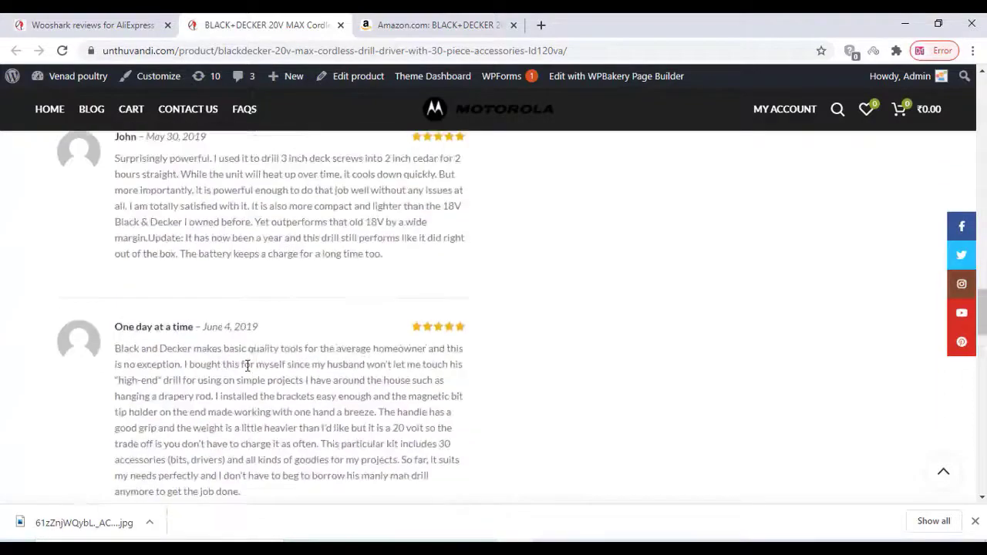
scroll(247, 366, "up", 8)
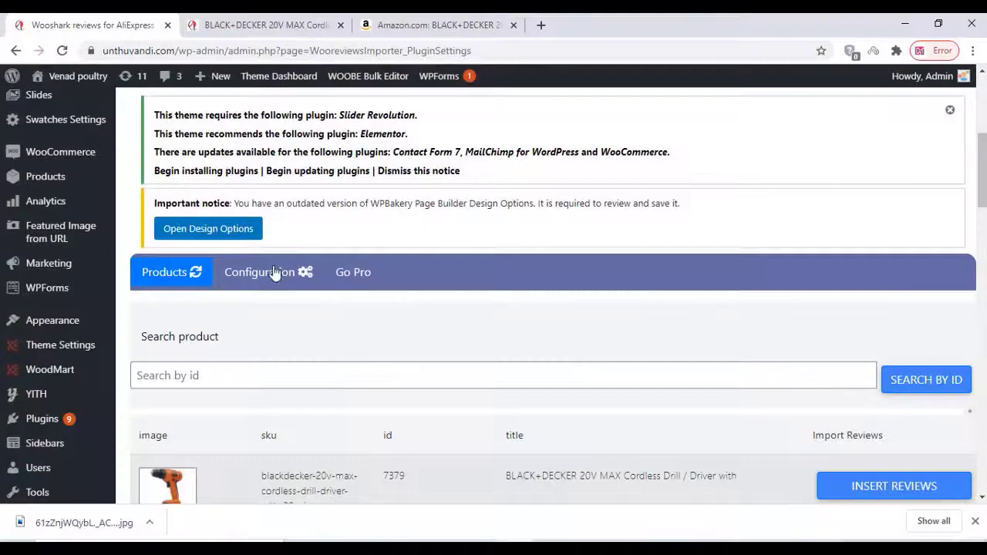
In Wooshark configuration, show reviews below the product description and enable review tags.
left_click(275, 273)
scroll(255, 258, "down", 3)
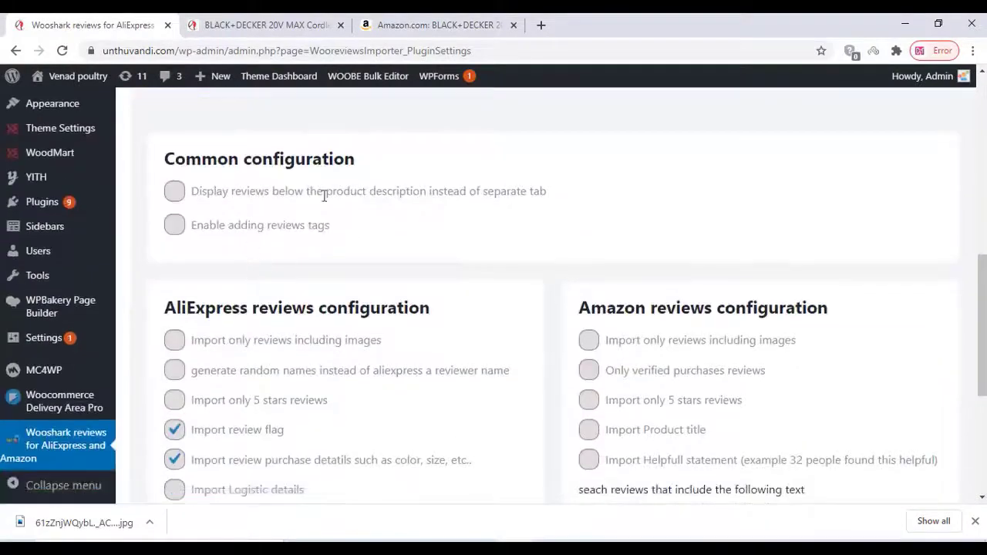
left_click(175, 194)
left_click(176, 228)
Limit Amazon imports to verified 5-star reviews with images and save the configuration.
scroll(378, 289, "down", 2)
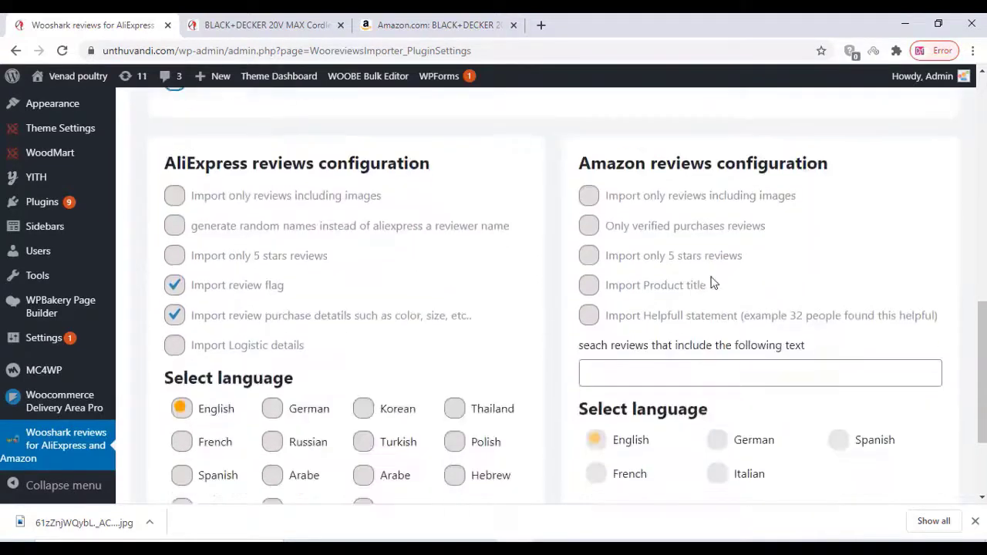
left_click(589, 199)
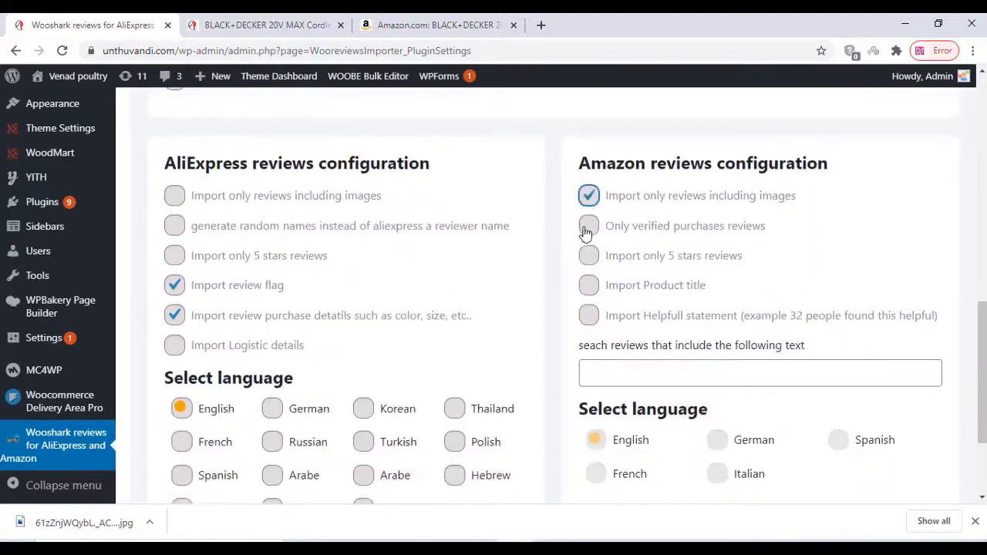
left_click(586, 227)
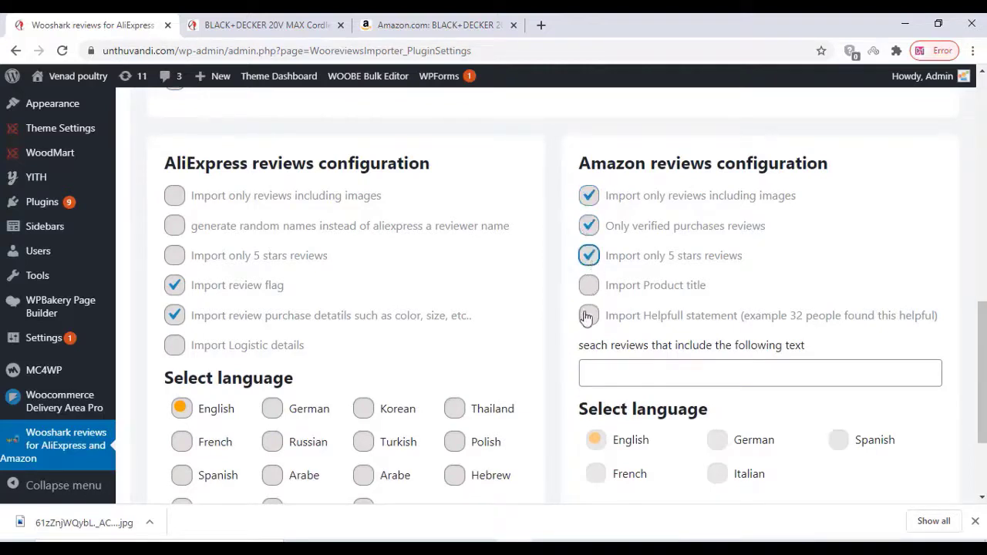
scroll(586, 317, "down", 2)
left_click(537, 452)
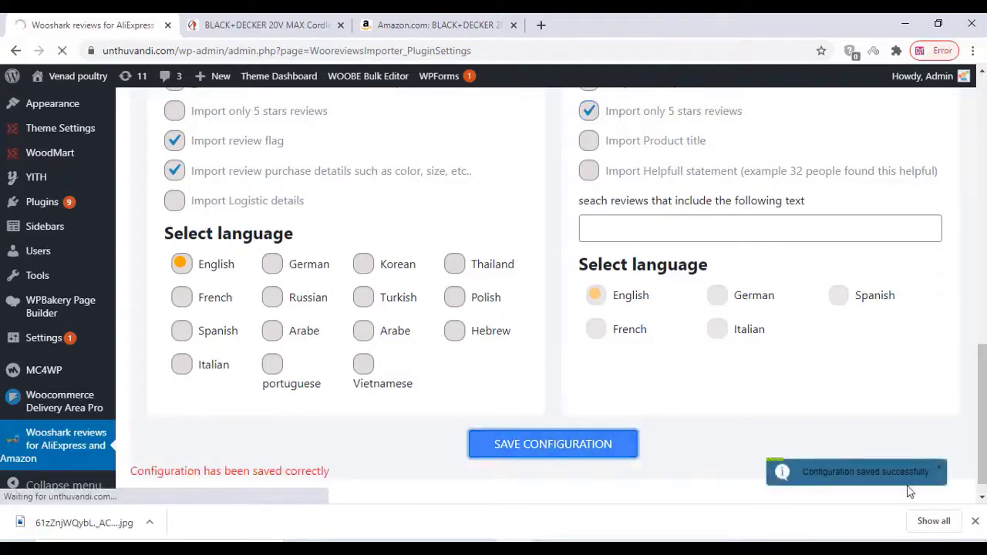
scroll(478, 298, "down", 5)
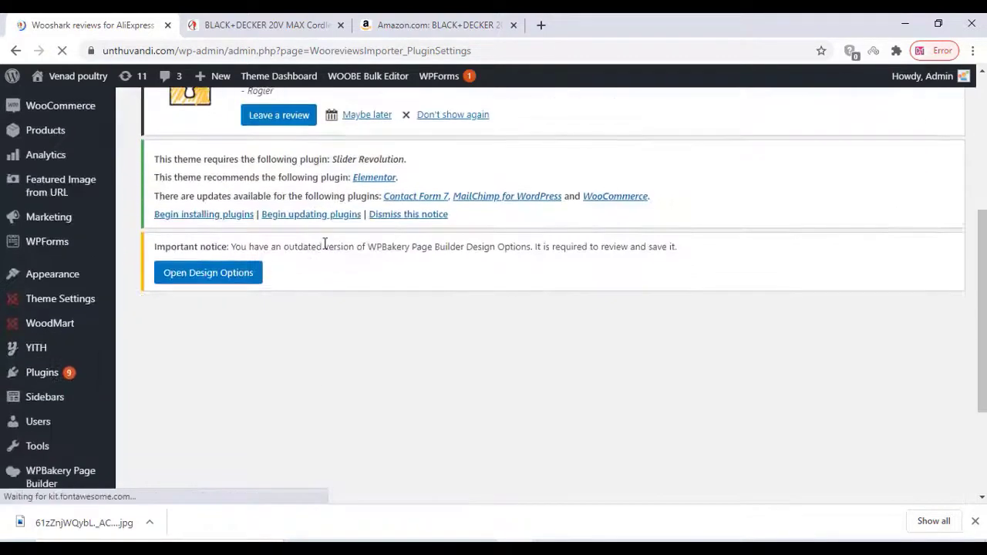
scroll(324, 246, "down", 3)
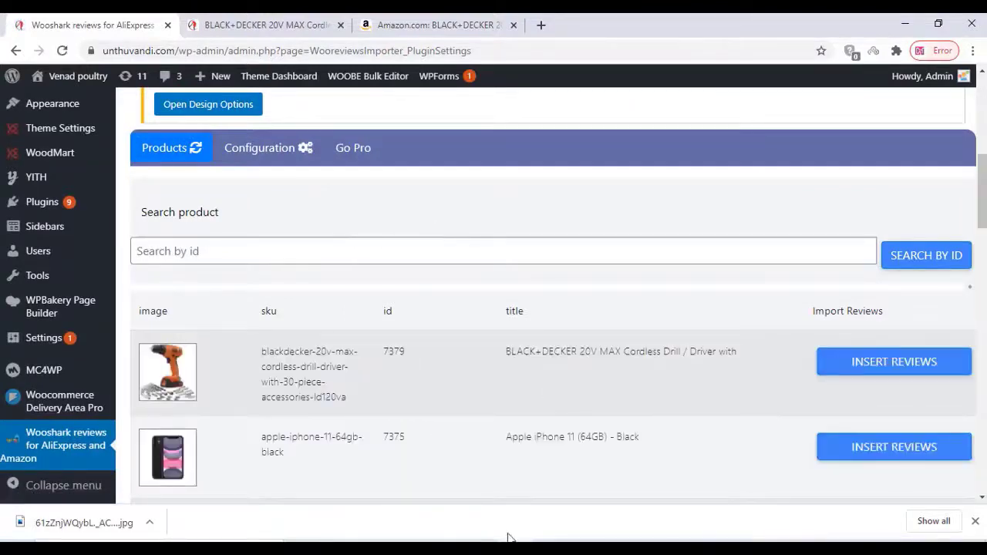
Return to the BLACK+DECKER 20V MAX drill page showing 10 customer reviews at ₹3,500.00.
left_click(232, 25)
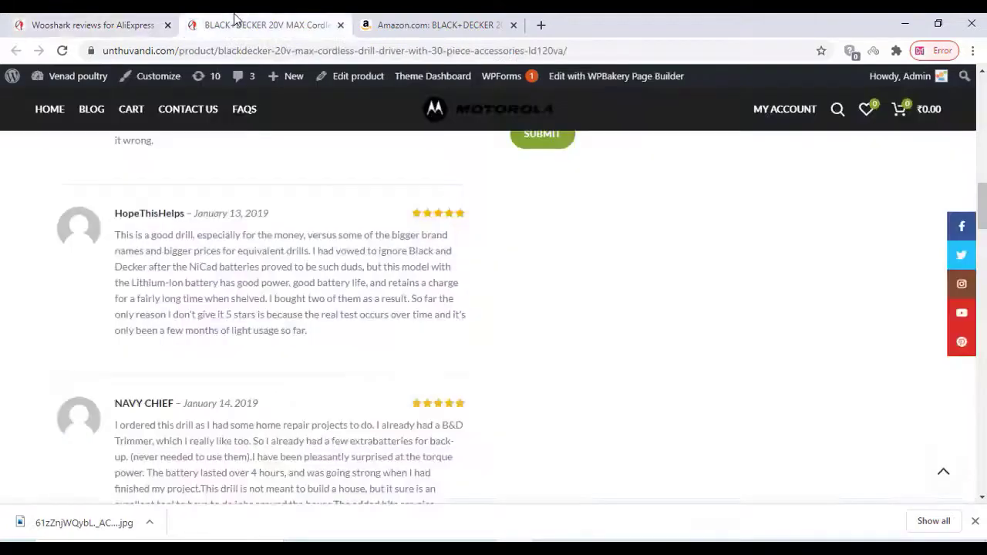
scroll(226, 263, "up", 7)
scroll(226, 263, "down", 3)
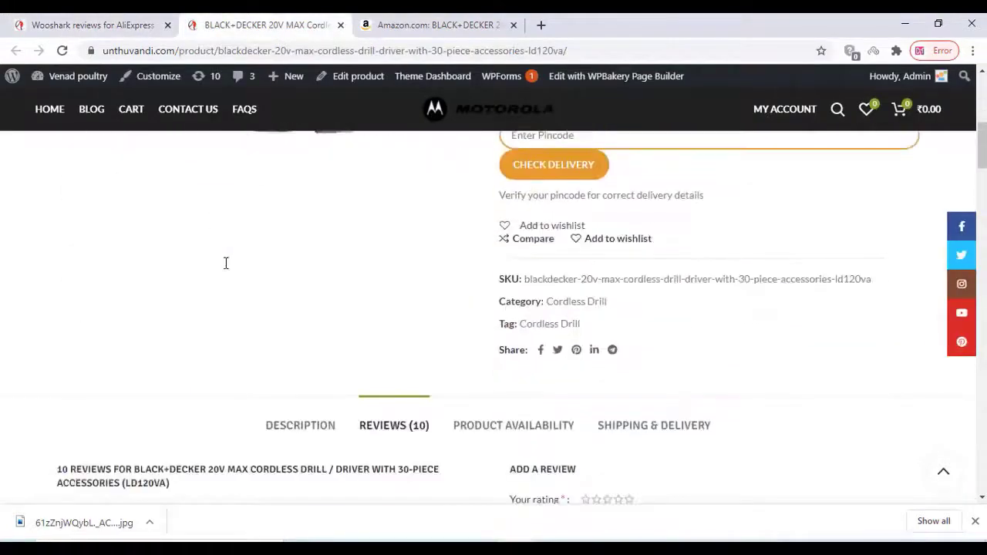
scroll(226, 263, "up", 3)
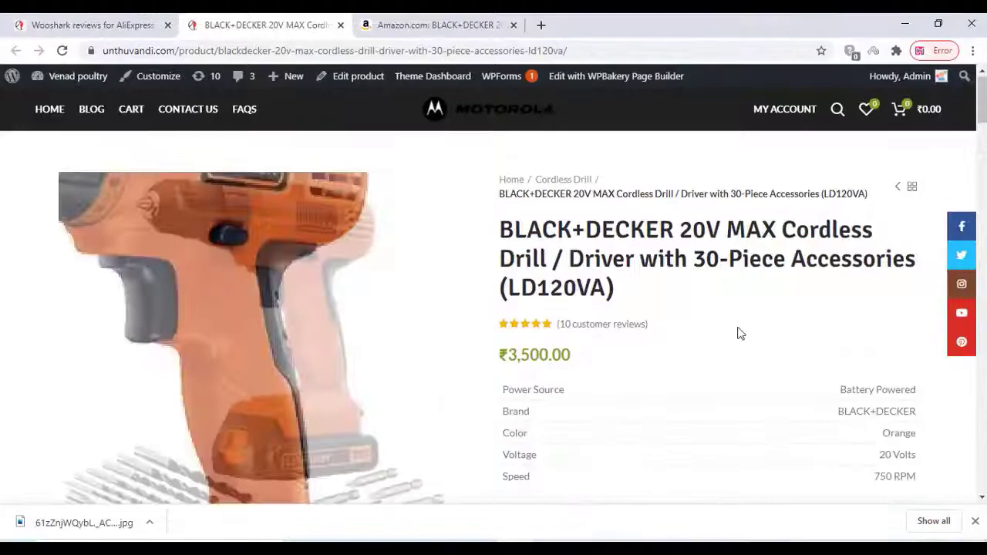